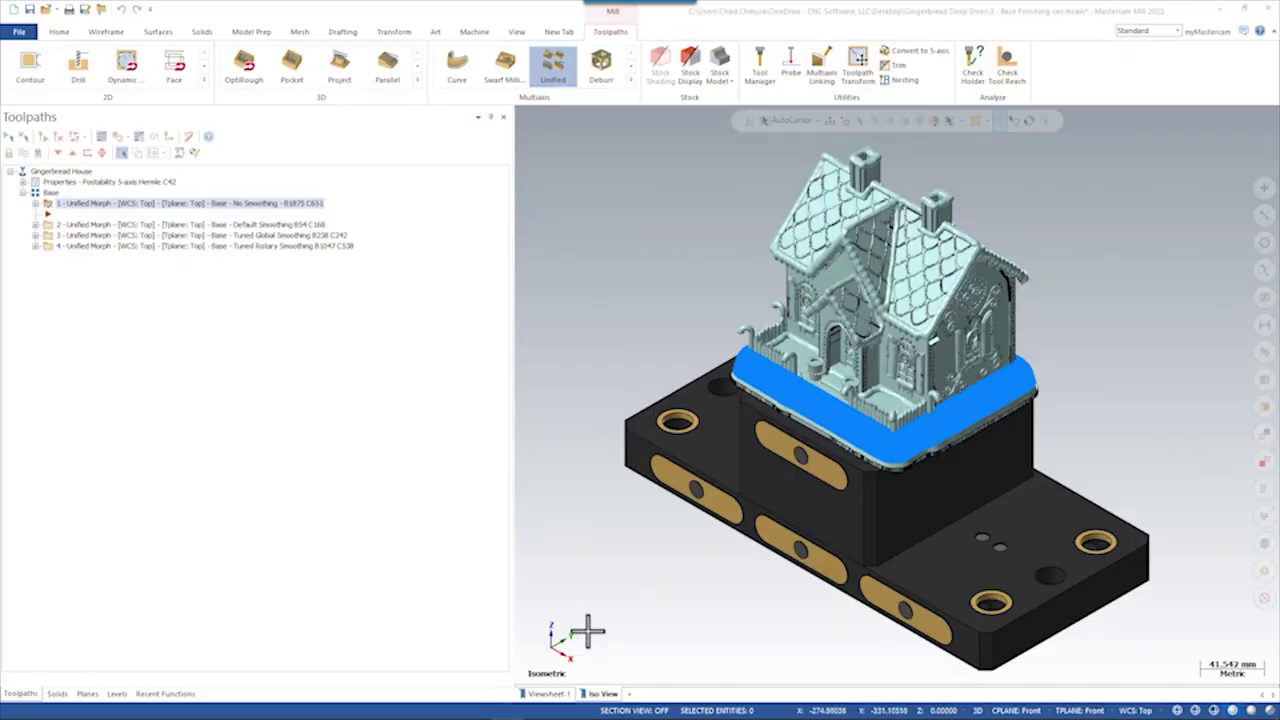
Step: Zoom in on the smooth wall of the gingerbread house base
{"action": "scroll", "coordinate": [1171, 523], "scroll_direction": "up", "scroll_amount": 10}
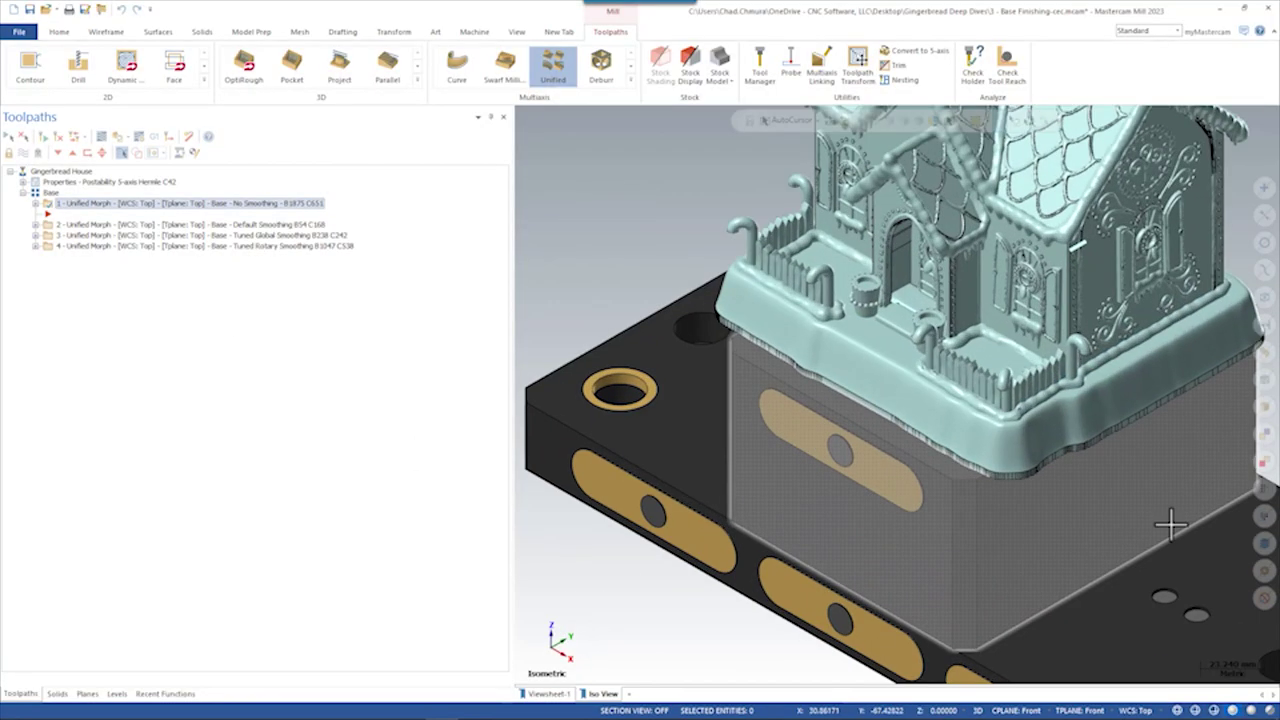
{"action": "scroll", "coordinate": [660, 380], "scroll_direction": "up", "scroll_amount": 3}
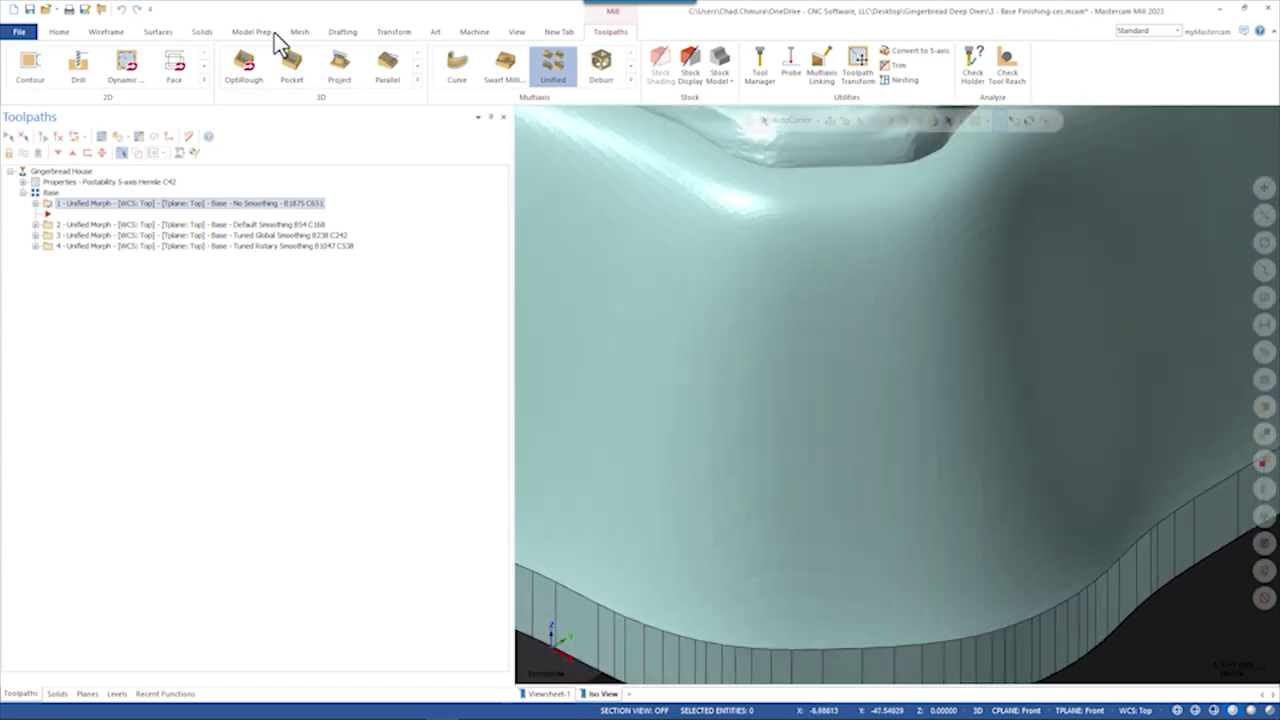
Step: Show mesh facet edges, rotate to view the faceted wall, then restore the saved close-up
{"action": "left_click", "coordinate": [516, 31]}
{"action": "left_click", "coordinate": [440, 78]}
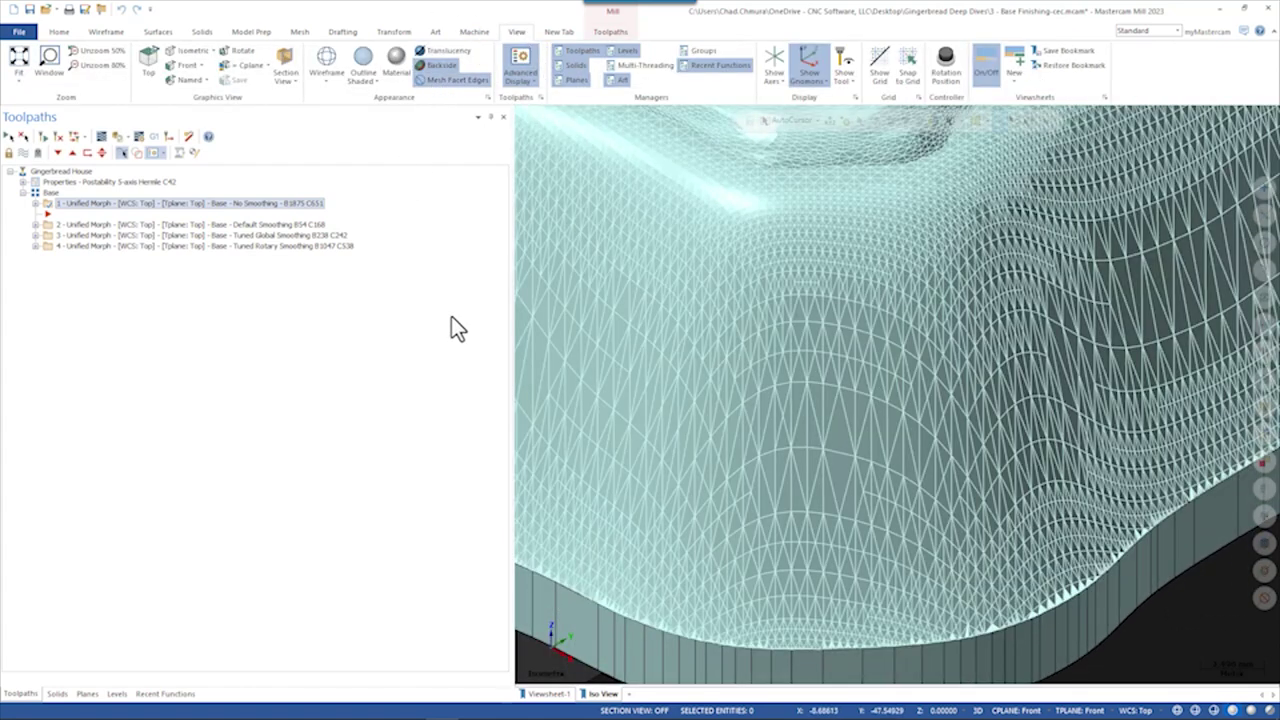
{"action": "middle_click_drag", "start_coordinate": [736, 503], "coordinate": [1084, 458]}
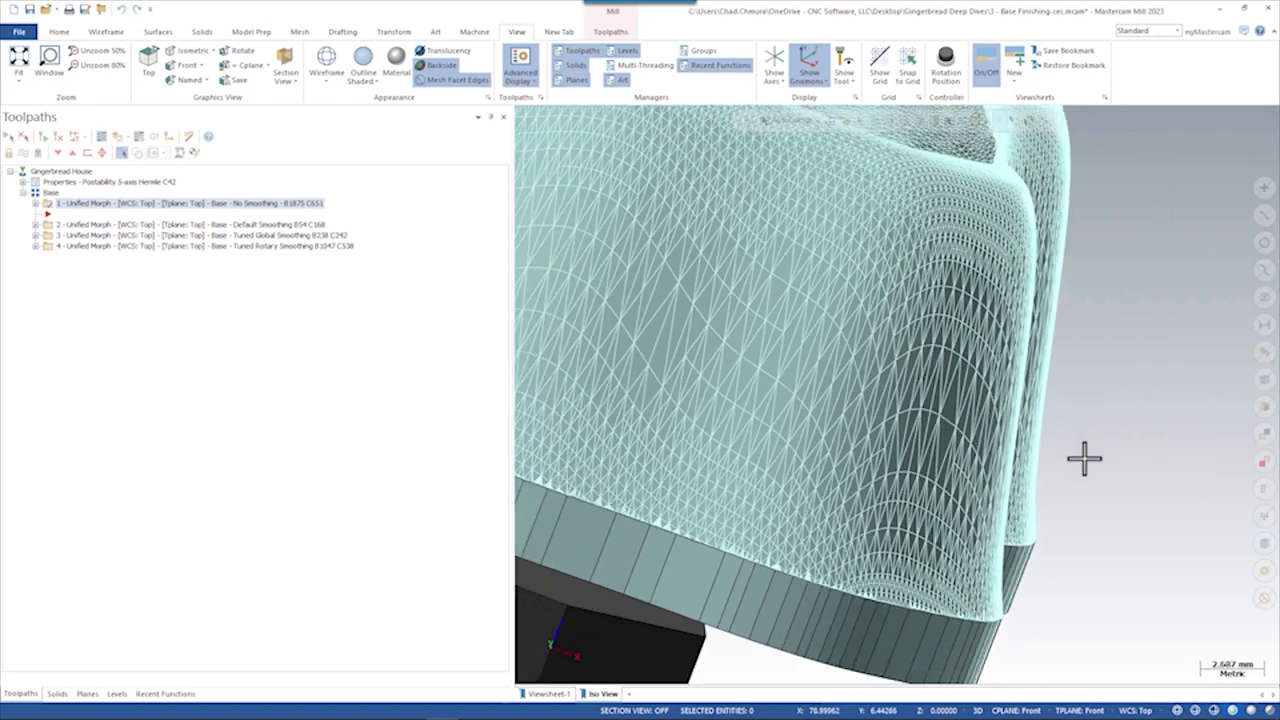
{"action": "left_click", "coordinate": [547, 693]}
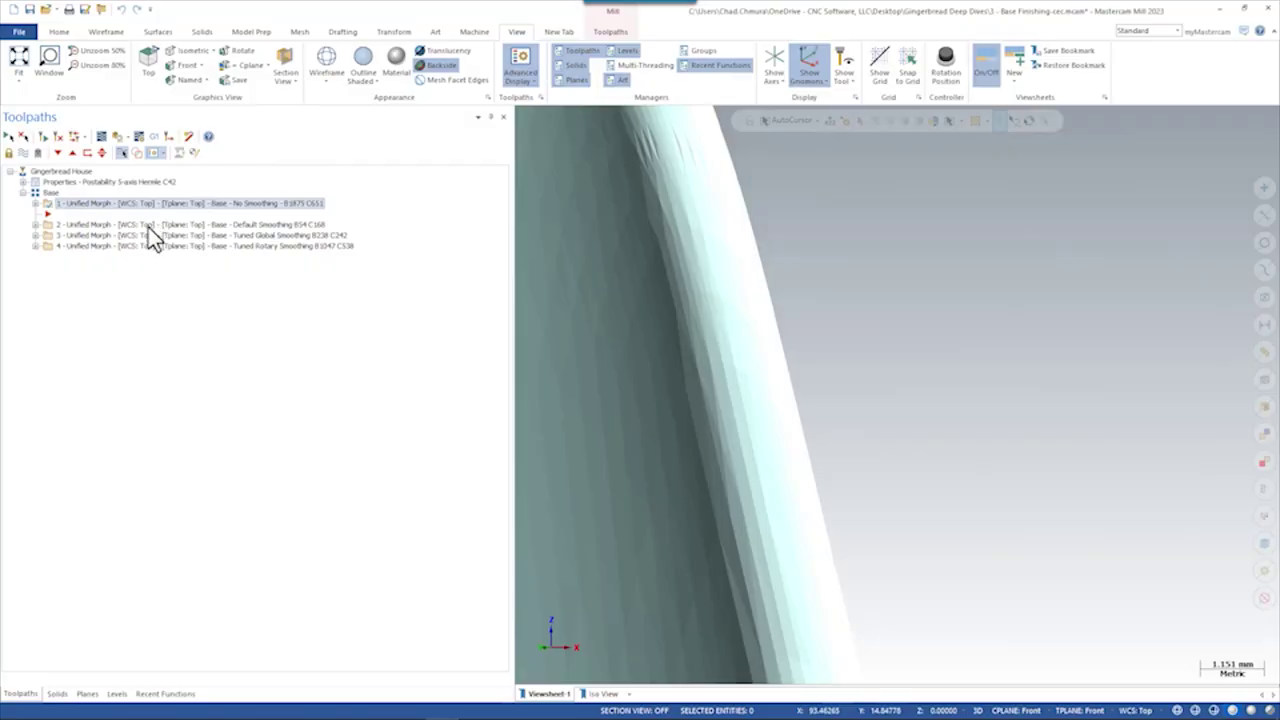
Step: Display the No Smoothing toolpath (operation 1) across the base edge
{"action": "left_click", "coordinate": [147, 208]}
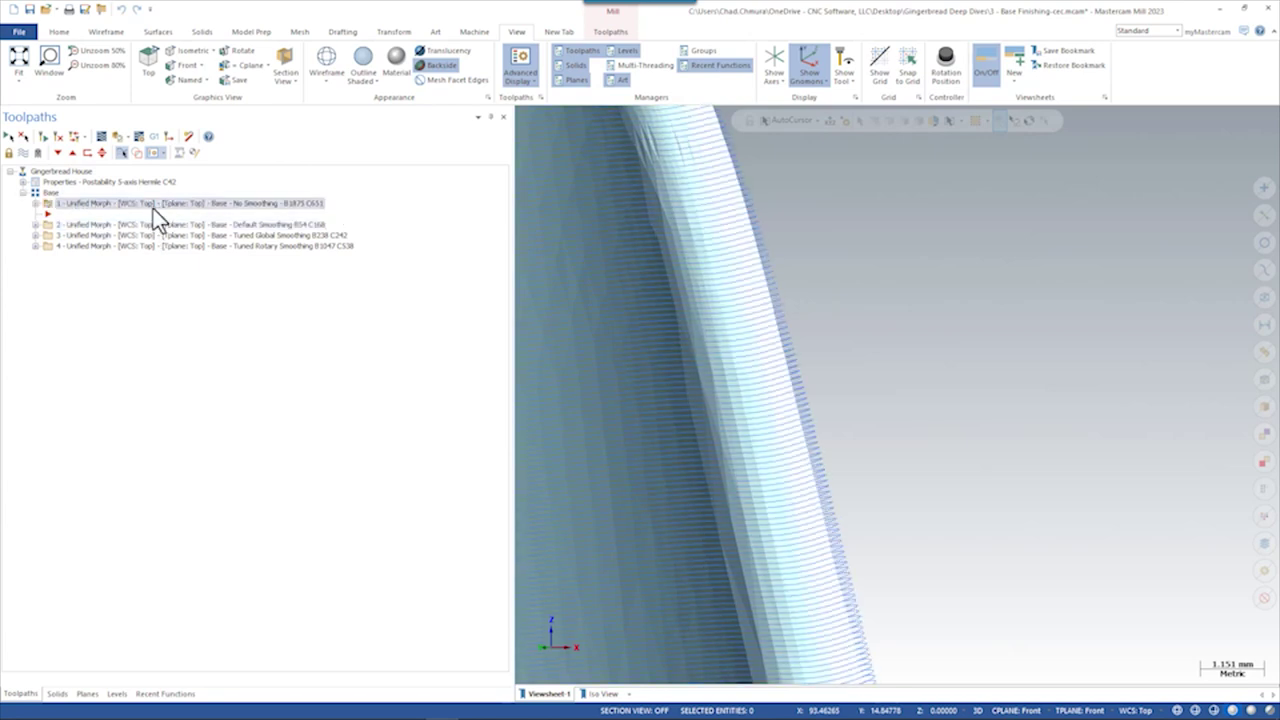
{"action": "left_click", "coordinate": [67, 33]}
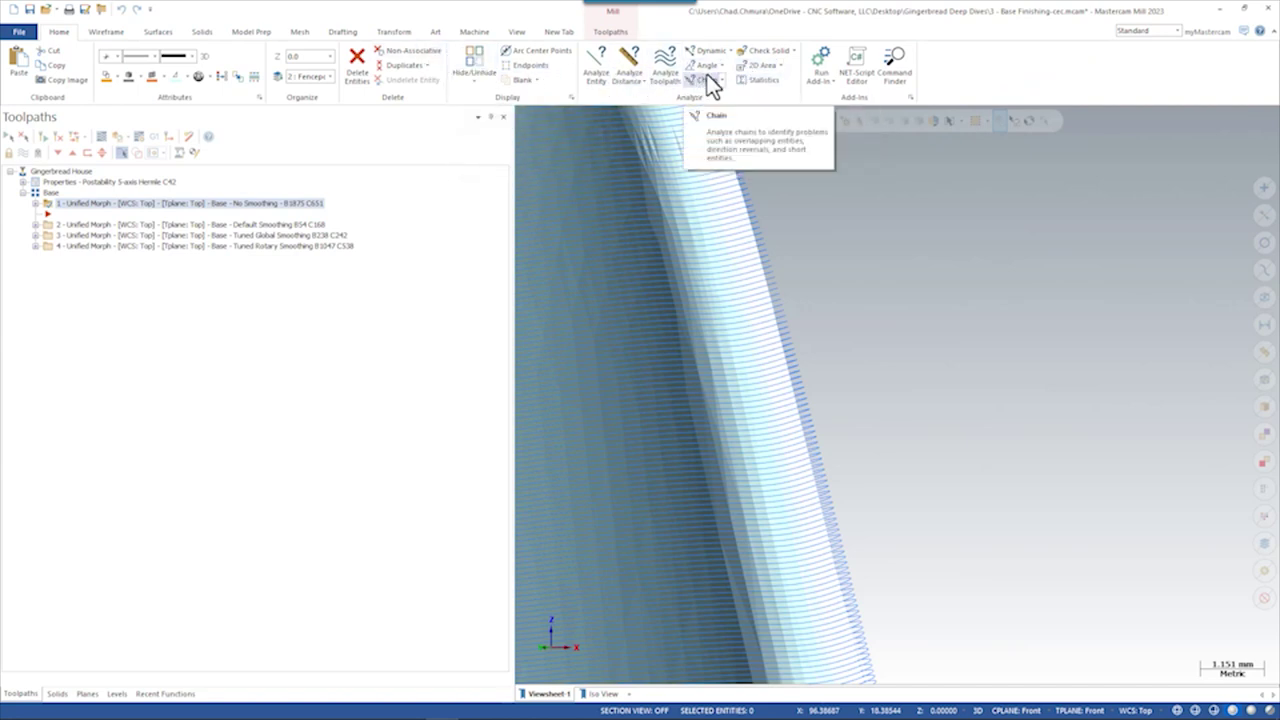
Step: Check tool positions with Analyze Toolpath, then open Default Smoothing's Tool Axis Control settings
{"action": "left_click", "coordinate": [680, 65]}
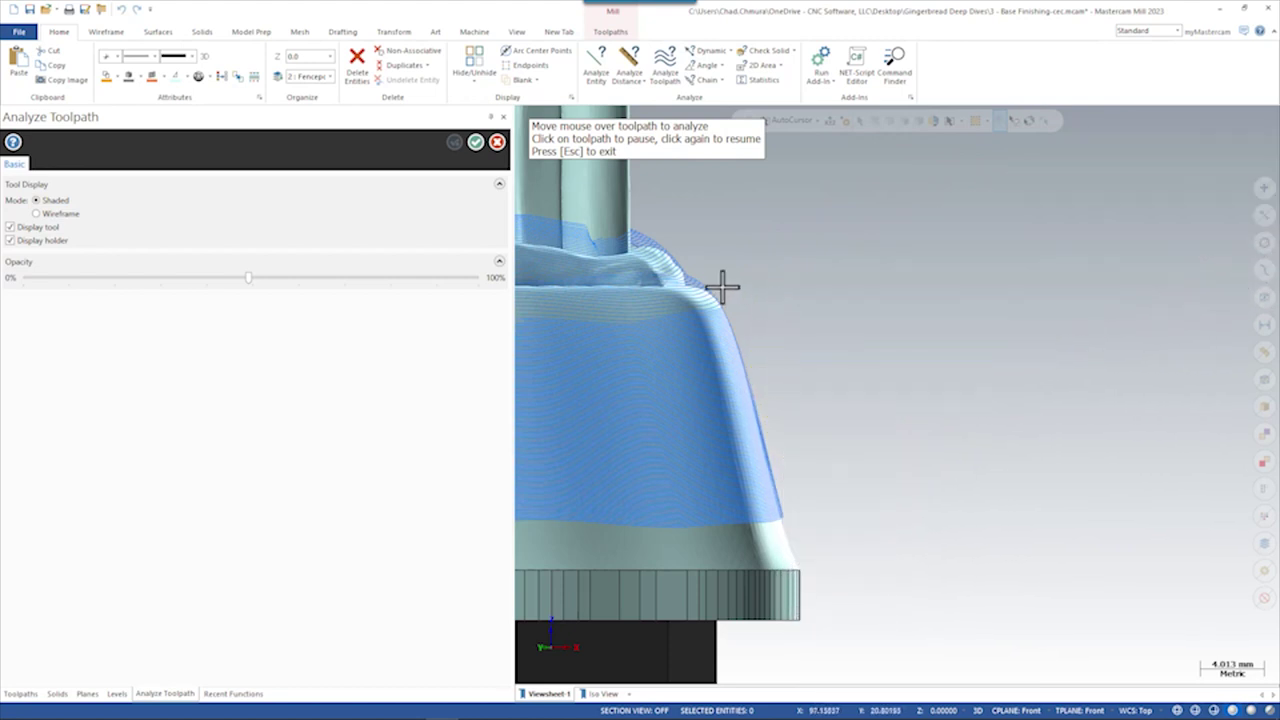
{"action": "key", "text": "Escape"}
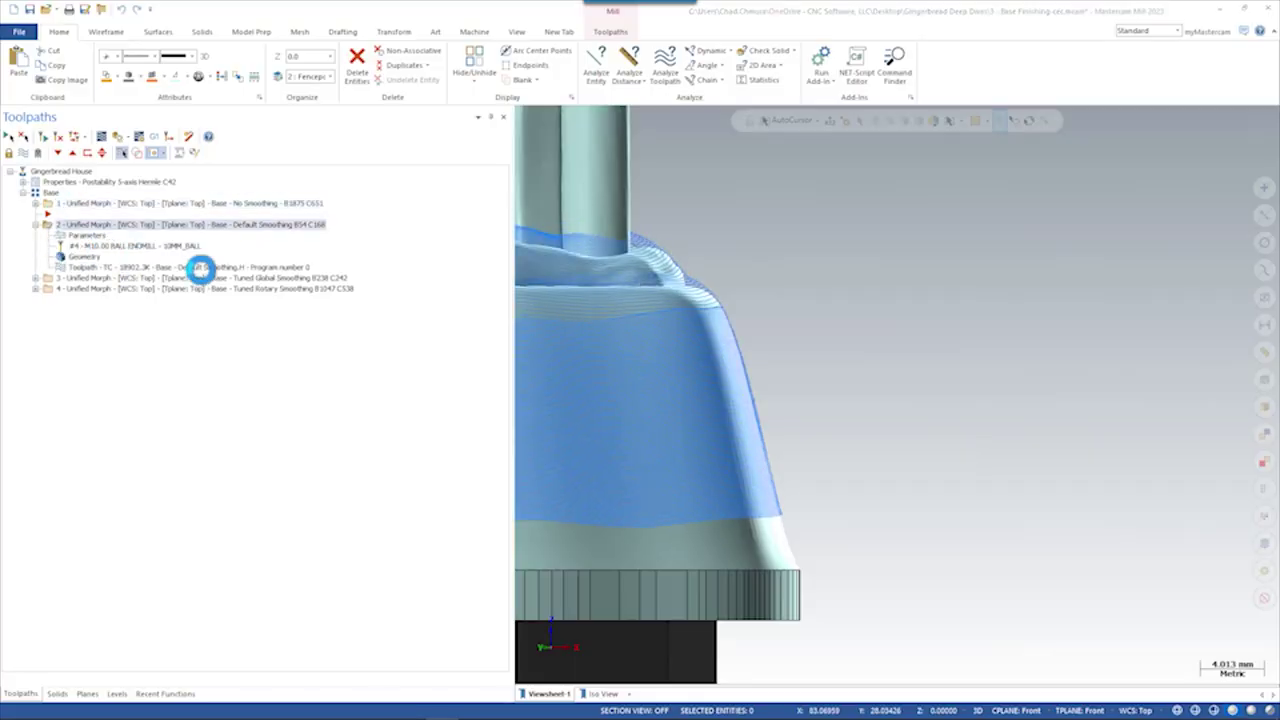
{"action": "left_click", "coordinate": [96, 189]}
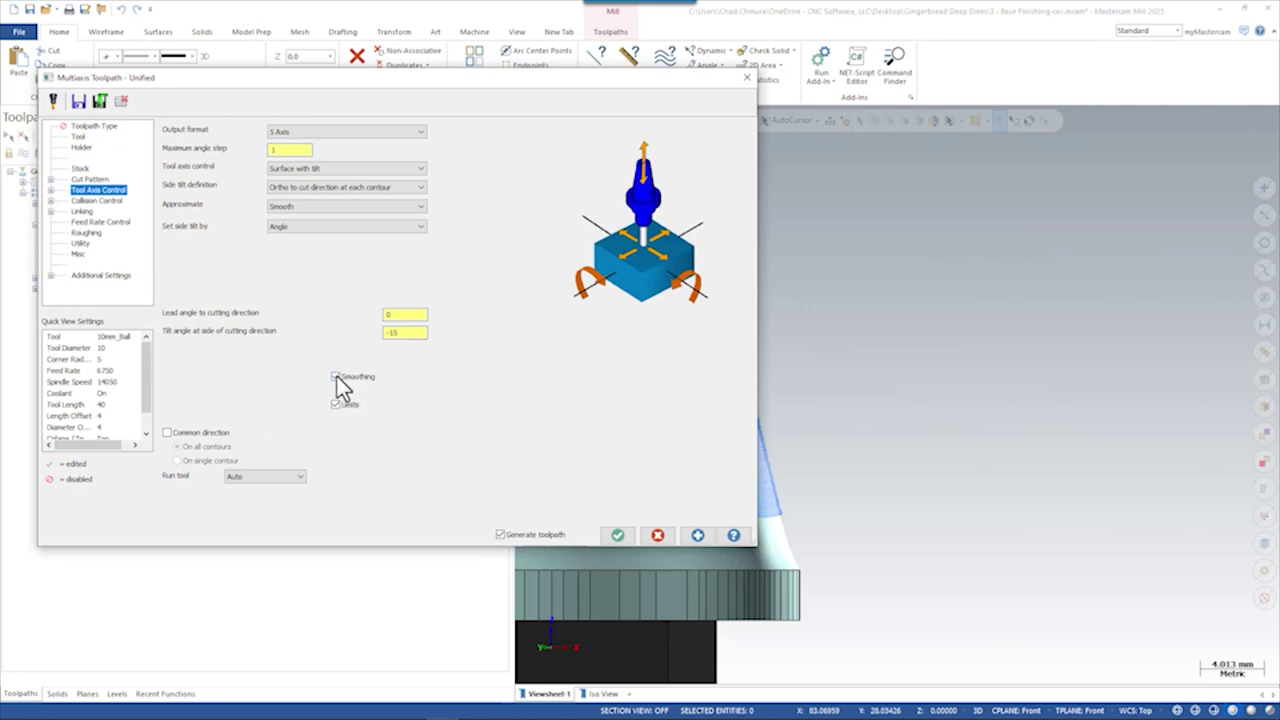
Step: Review Global tool axis smoothing (90 max tilt, 30% strength) and cancel unchanged
{"action": "left_click", "coordinate": [51, 191]}
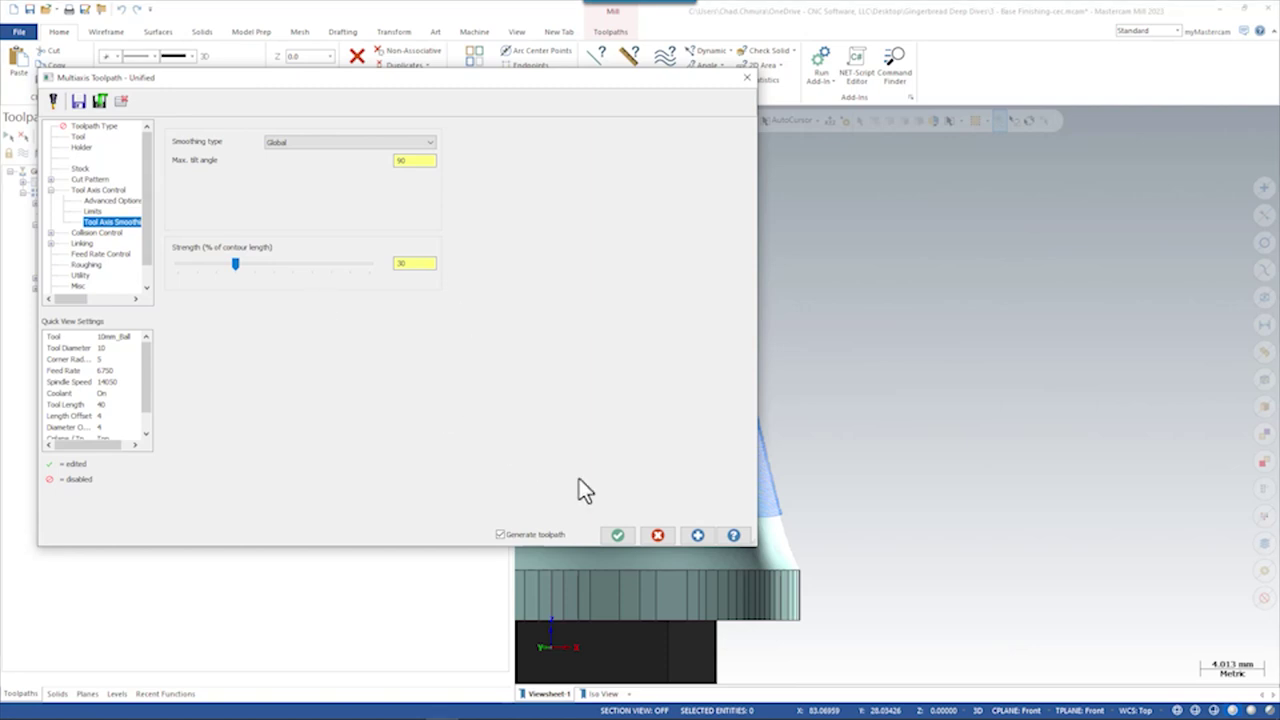
{"action": "left_click", "coordinate": [658, 536]}
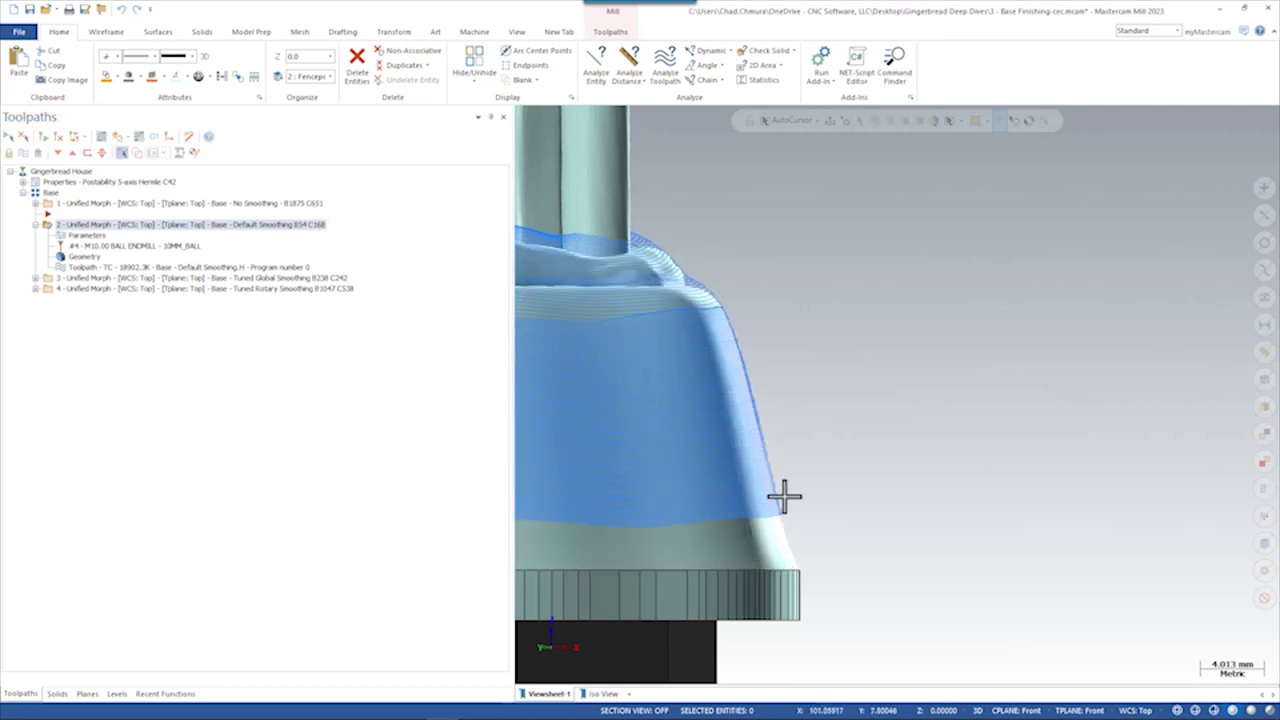
Step: Zoom in on the Default Smoothing passes at the base edge, reopening and closing its parameters
{"action": "scroll", "coordinate": [712, 482], "scroll_direction": "up", "scroll_amount": 1}
{"action": "scroll", "coordinate": [747, 487], "scroll_direction": "up", "scroll_amount": 6}
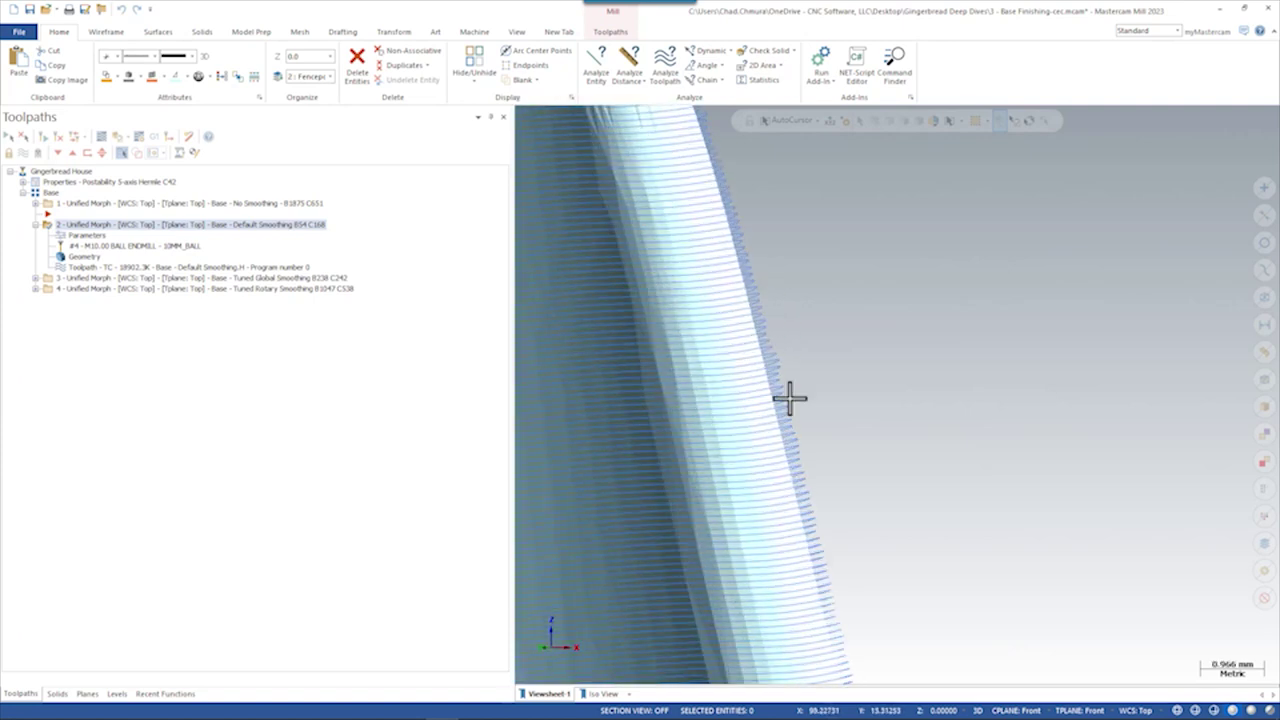
{"action": "scroll", "coordinate": [811, 488], "scroll_direction": "down", "scroll_amount": 4}
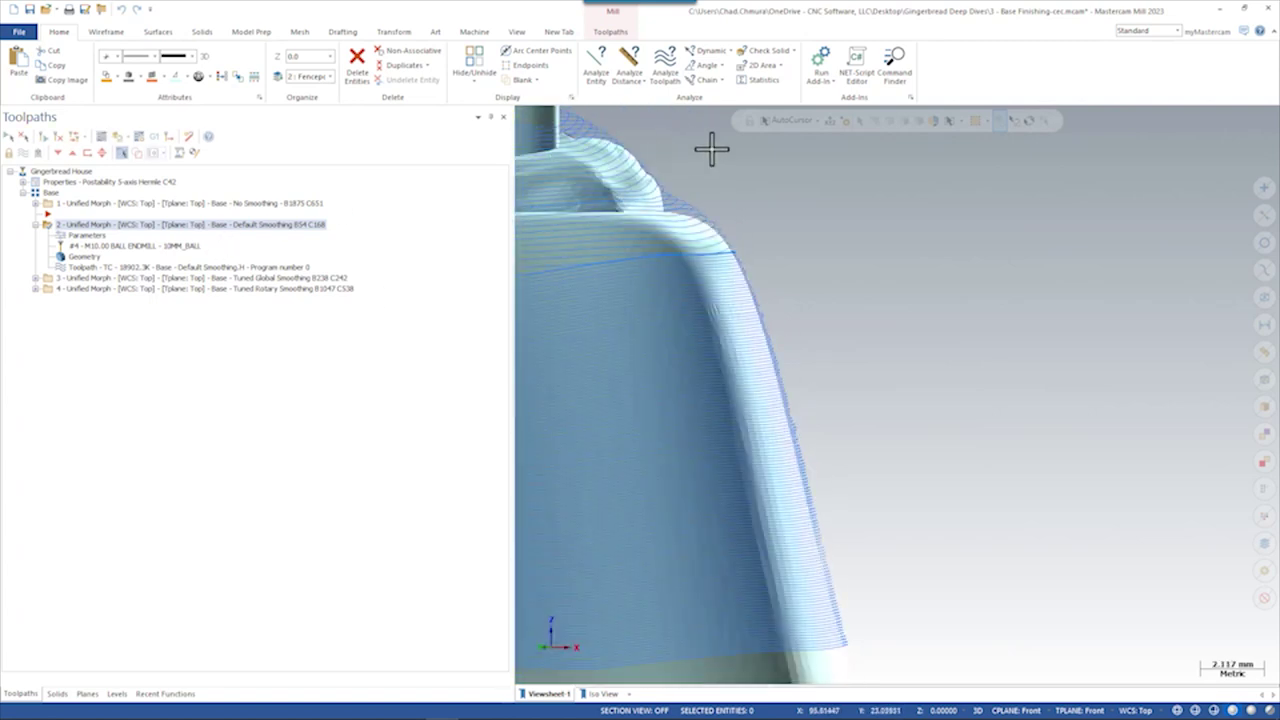
{"action": "left_click", "coordinate": [89, 235]}
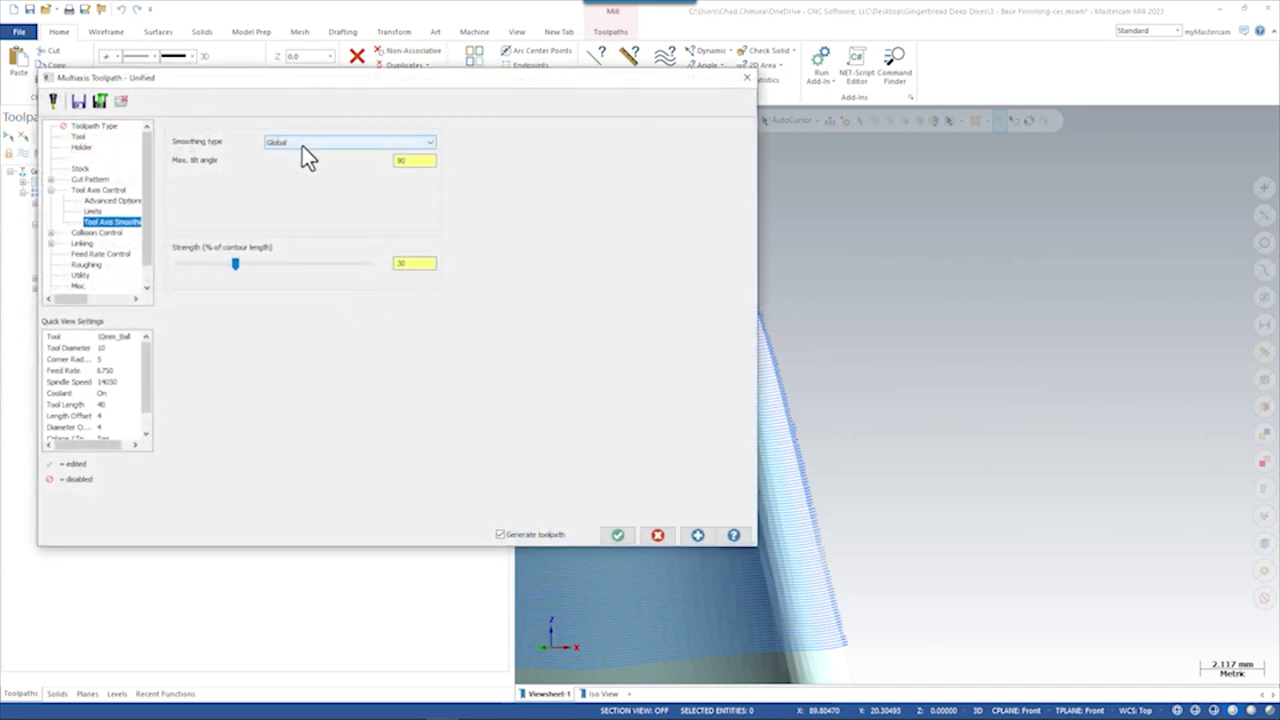
{"action": "left_click", "coordinate": [657, 535]}
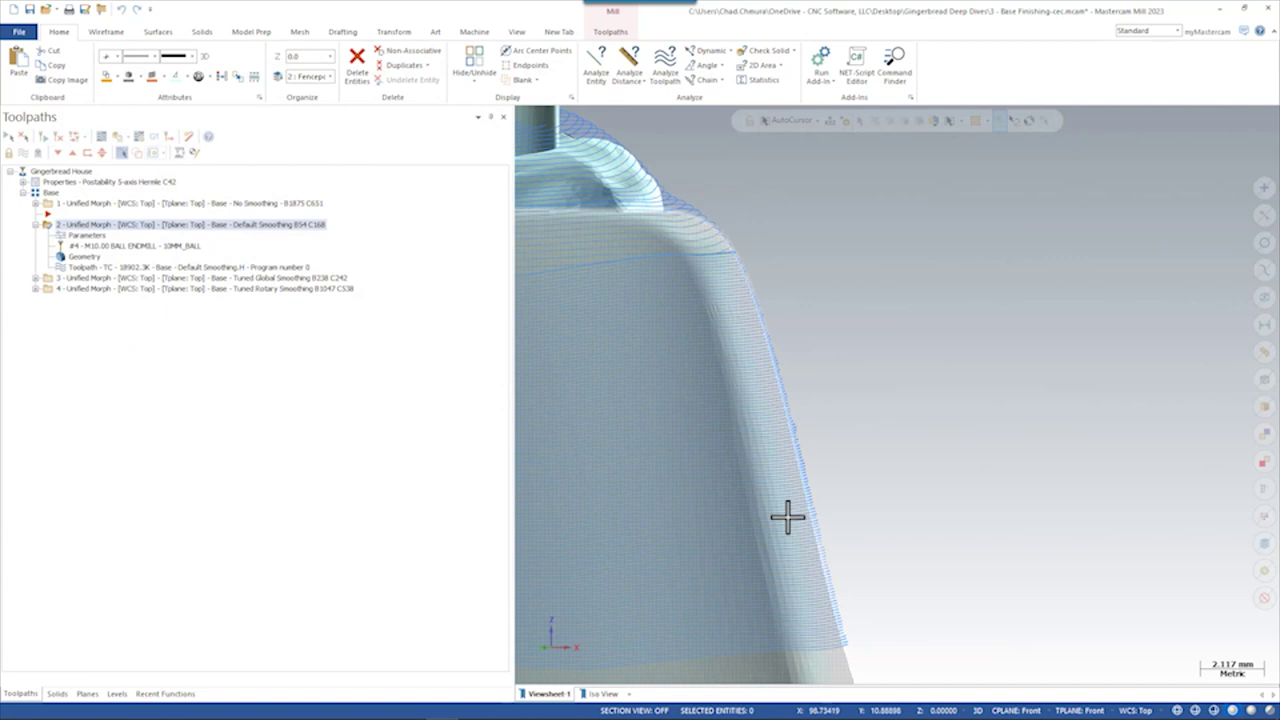
{"action": "scroll", "coordinate": [760, 268], "scroll_direction": "down", "scroll_amount": 2}
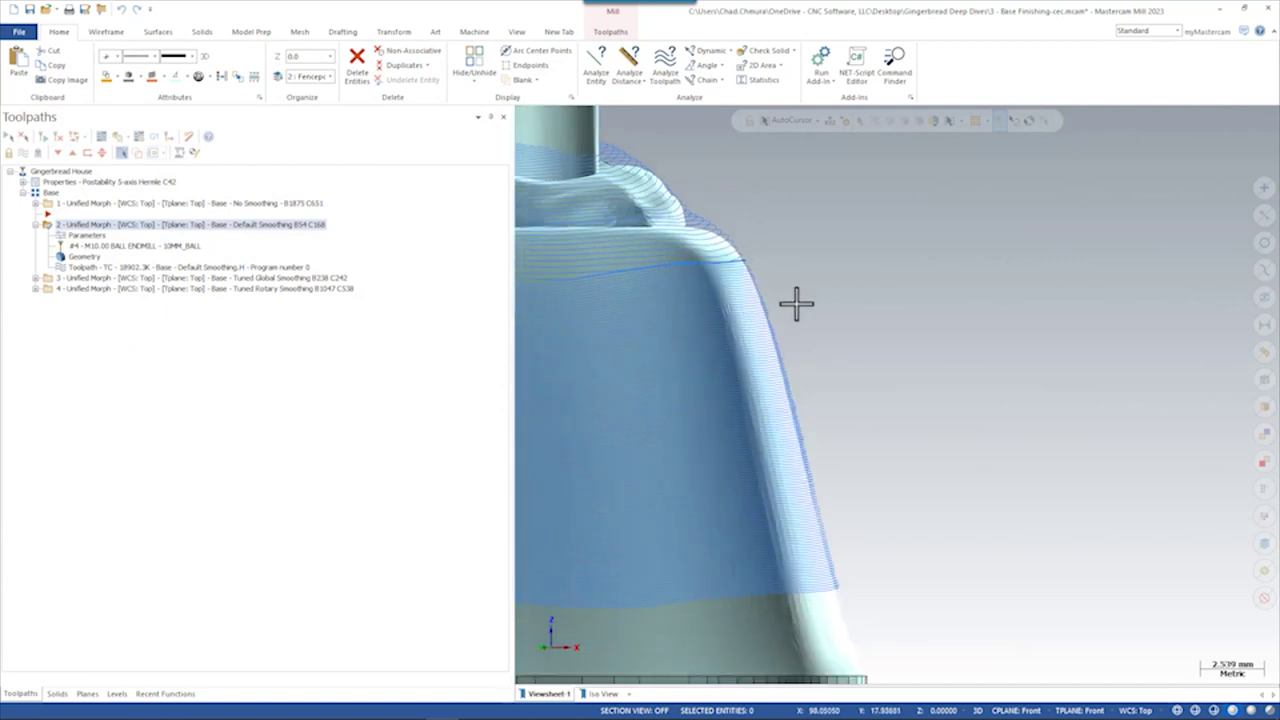
Step: Analyze tool position and orientation along the Default Smoothing toolpath, then zoom on the corner
{"action": "left_click", "coordinate": [659, 62]}
{"action": "mouse_move", "coordinate": [771, 300]}
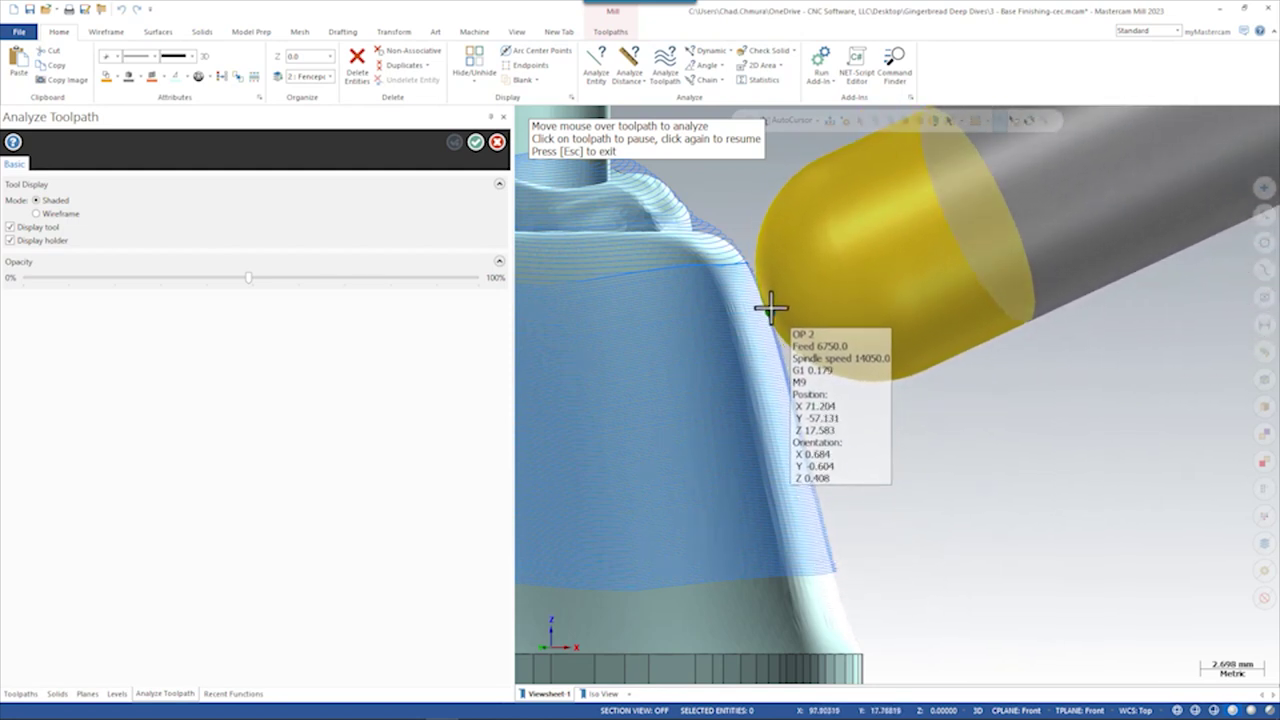
{"action": "key", "text": "Escape"}
{"action": "scroll", "coordinate": [770, 290], "scroll_direction": "up", "scroll_amount": 5}
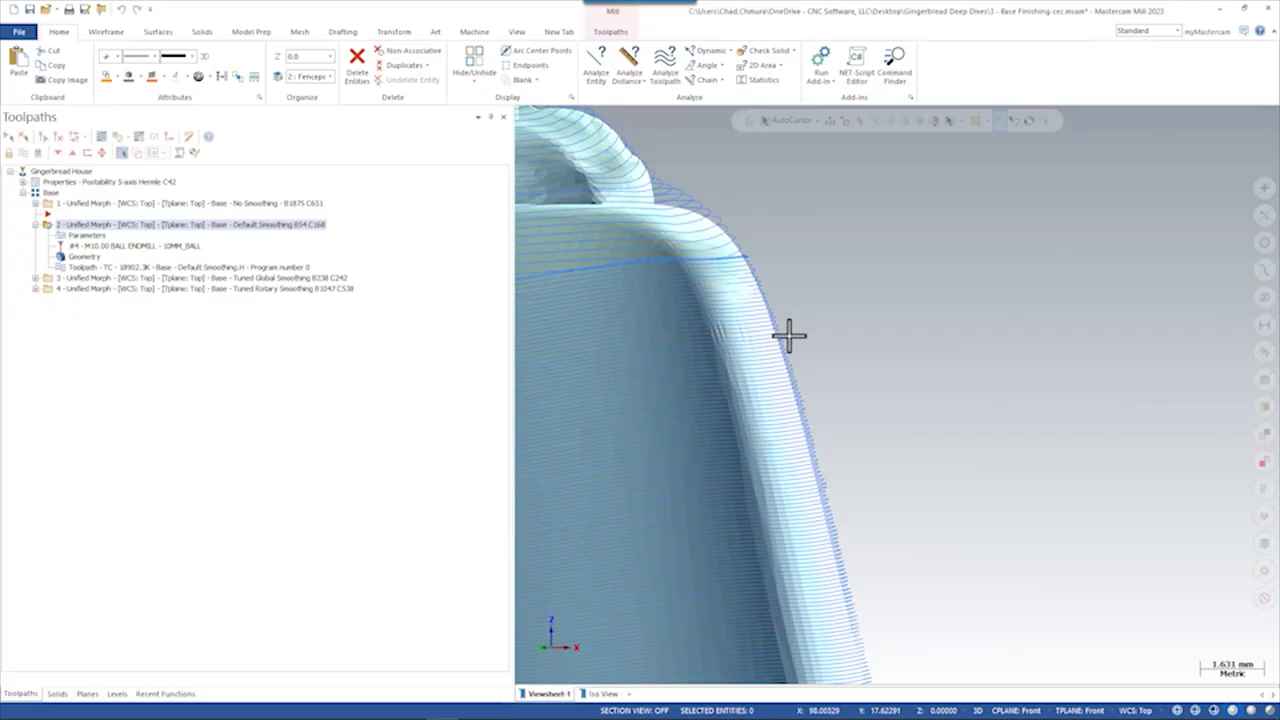
Step: Collapse the Default Smoothing operation's details in the Toolpaths manager
{"action": "scroll", "coordinate": [754, 289], "scroll_direction": "down", "scroll_amount": 2}
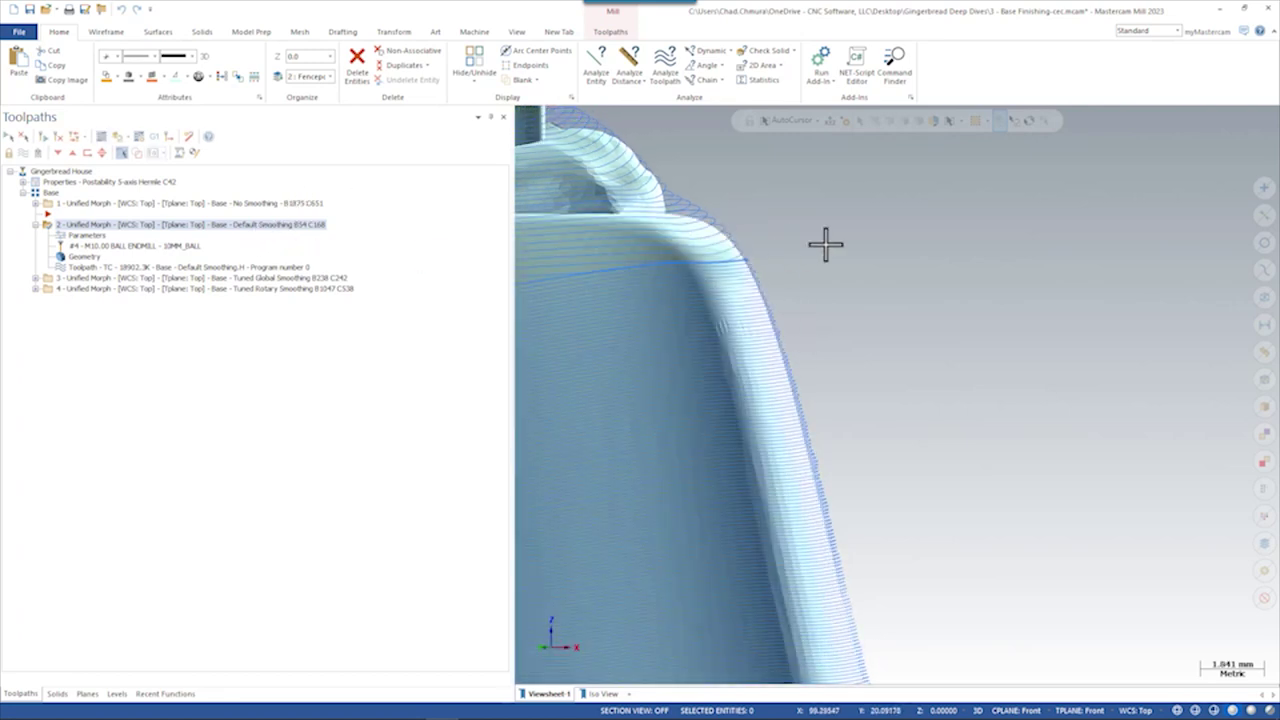
{"action": "scroll", "coordinate": [700, 234], "scroll_direction": "down", "scroll_amount": 2}
{"action": "scroll", "coordinate": [823, 397], "scroll_direction": "up", "scroll_amount": 1}
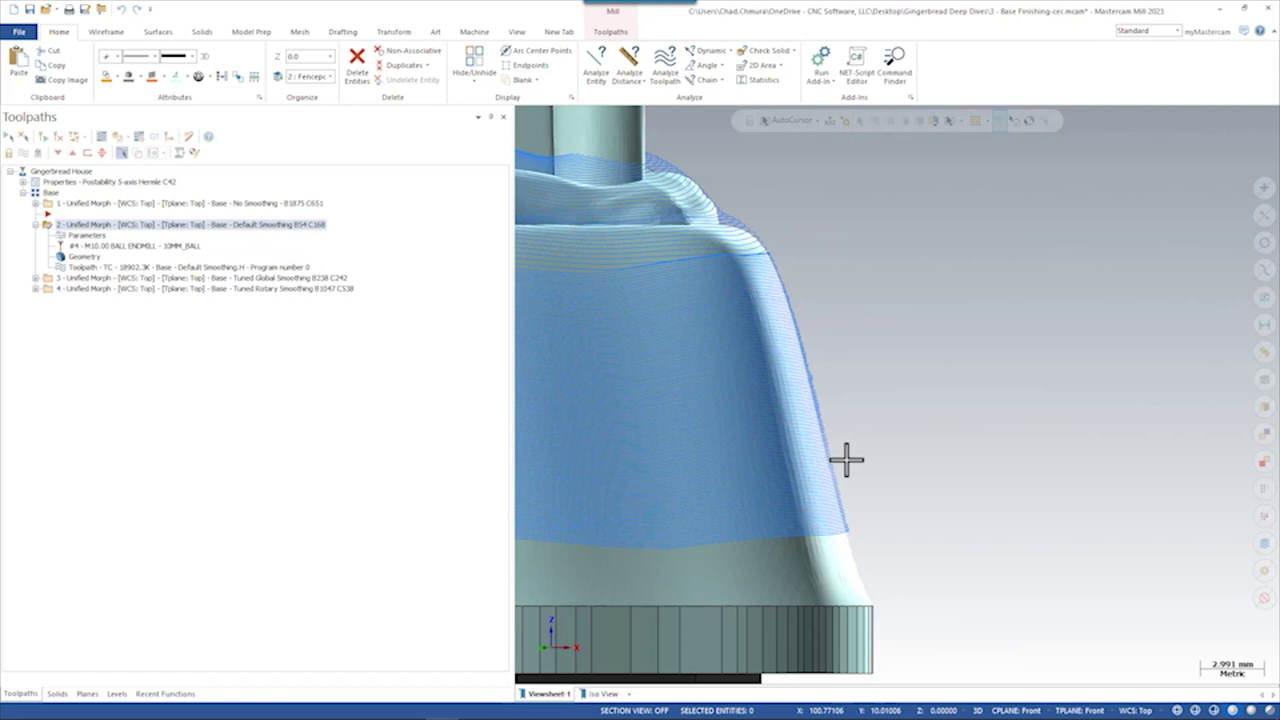
{"action": "left_click", "coordinate": [34, 224]}
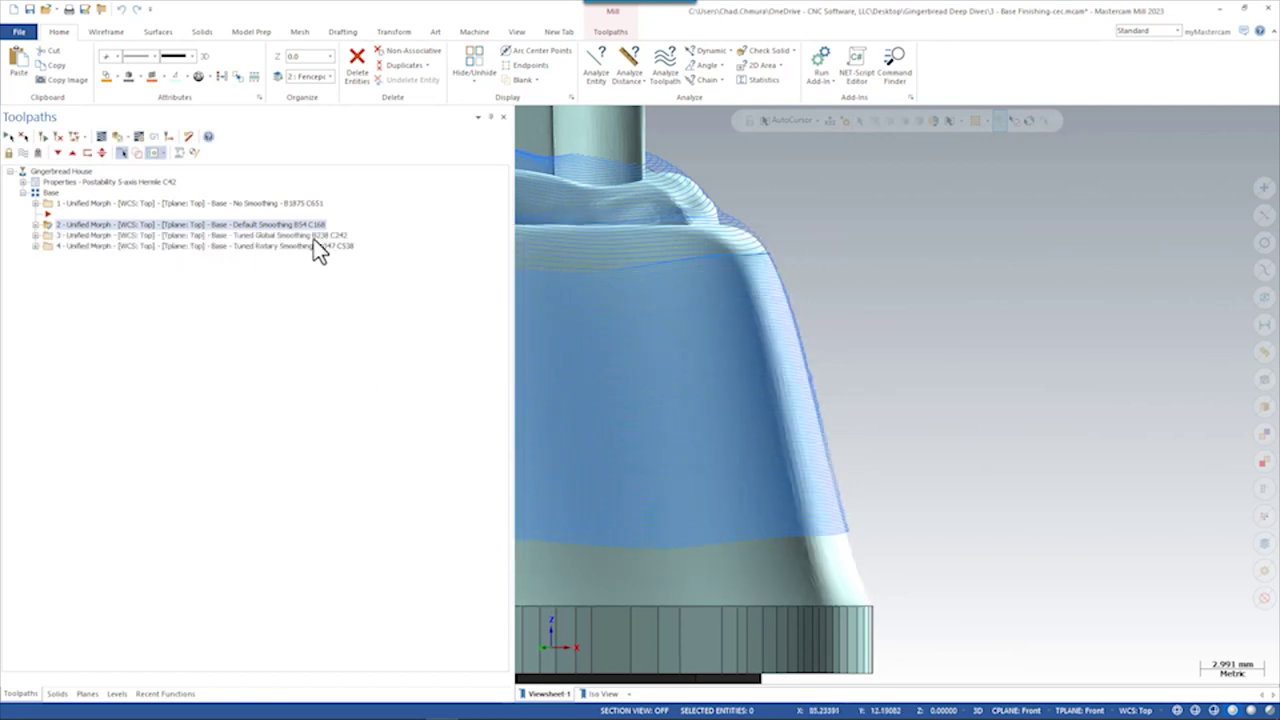
Step: Display the Tuned Global Smoothing toolpath, briefly comparing Tuned Rotary, and open operation 3's parameters
{"action": "left_click", "coordinate": [98, 237]}
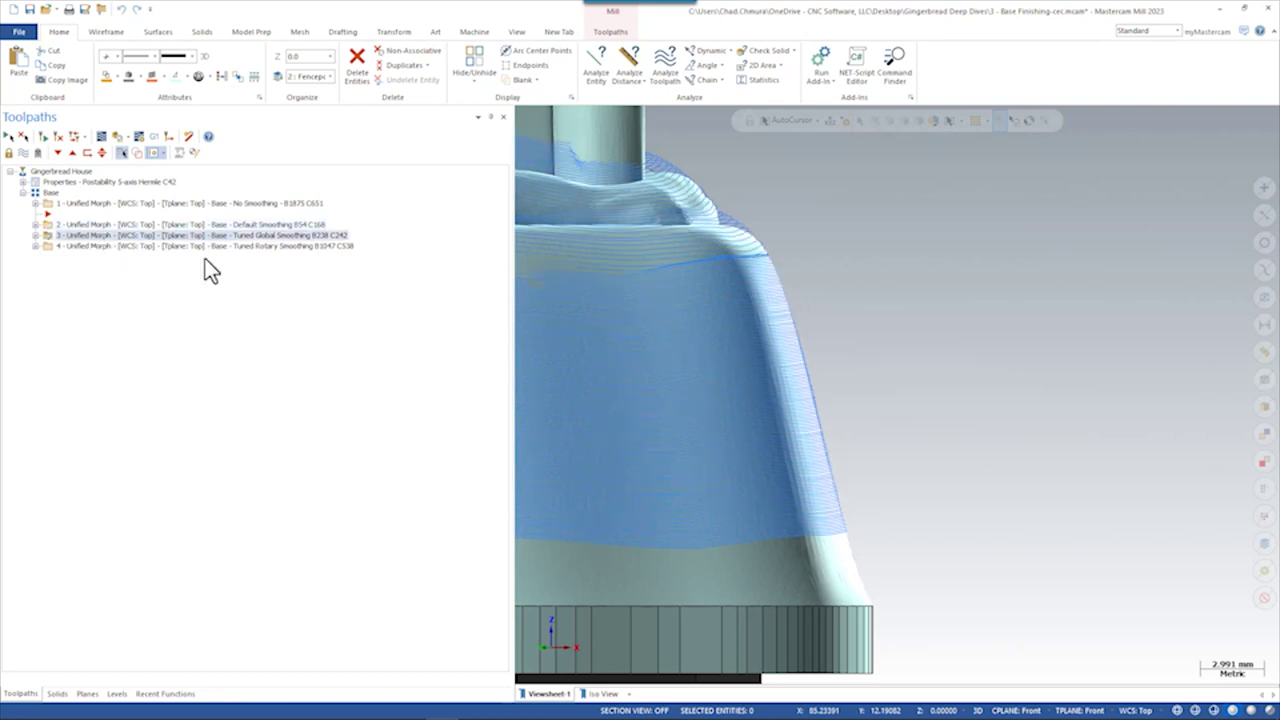
{"action": "left_click", "coordinate": [336, 246]}
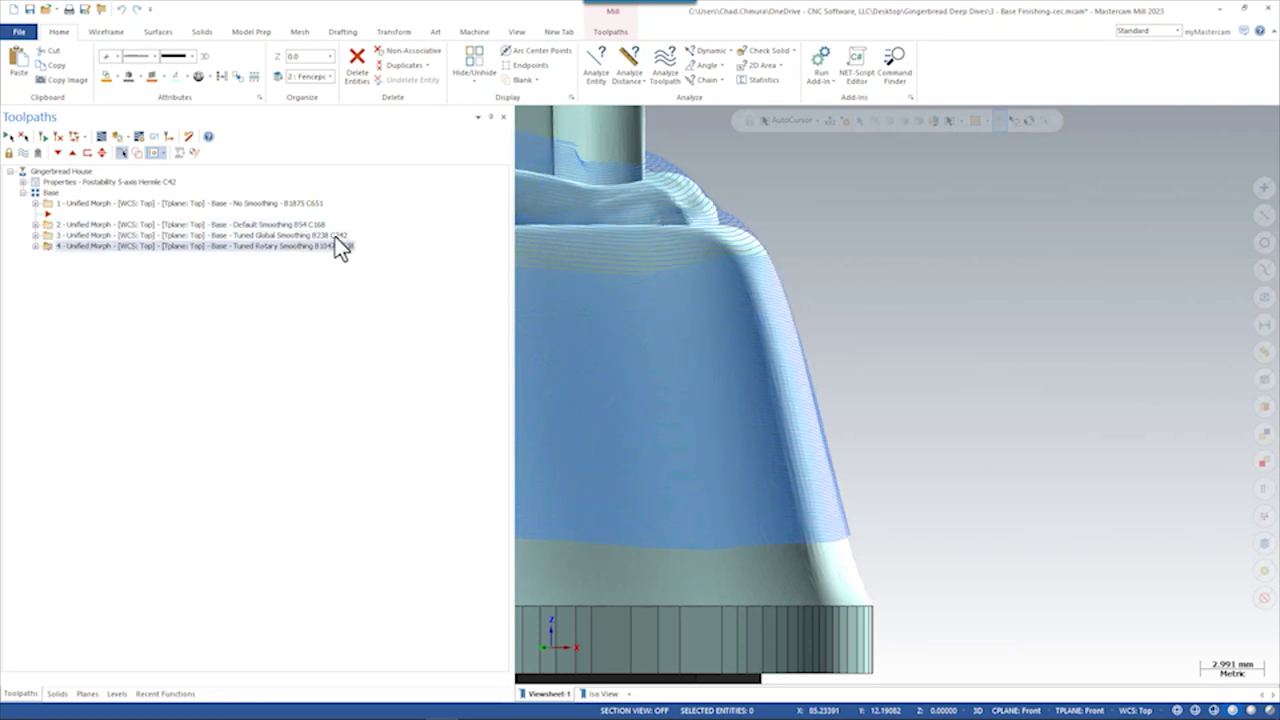
{"action": "left_click", "coordinate": [335, 236]}
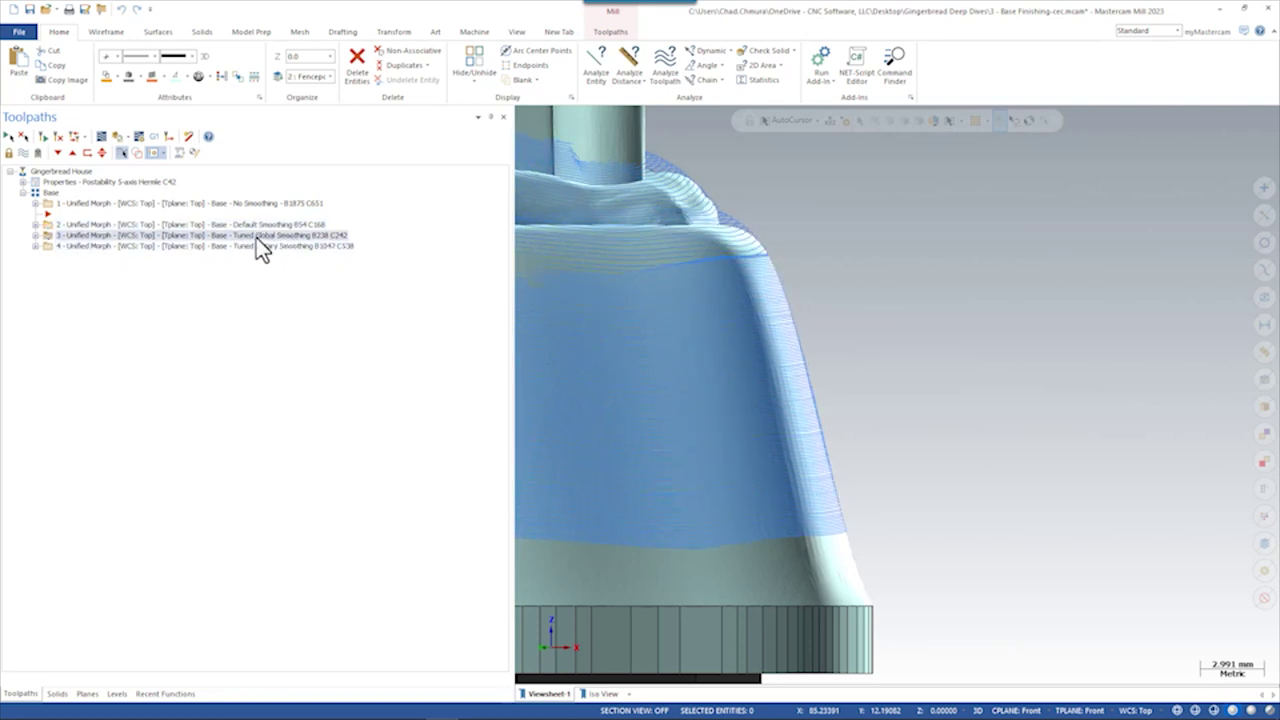
{"action": "left_click", "coordinate": [36, 235]}
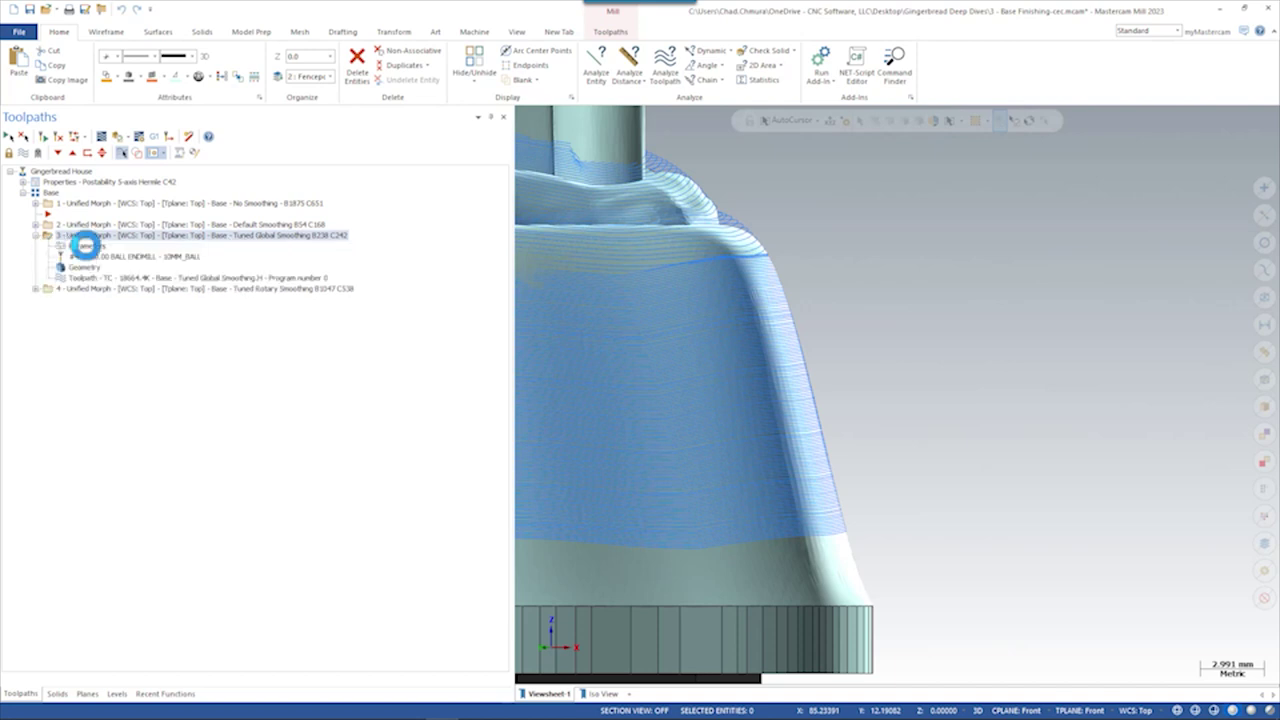
{"action": "left_click", "coordinate": [85, 245]}
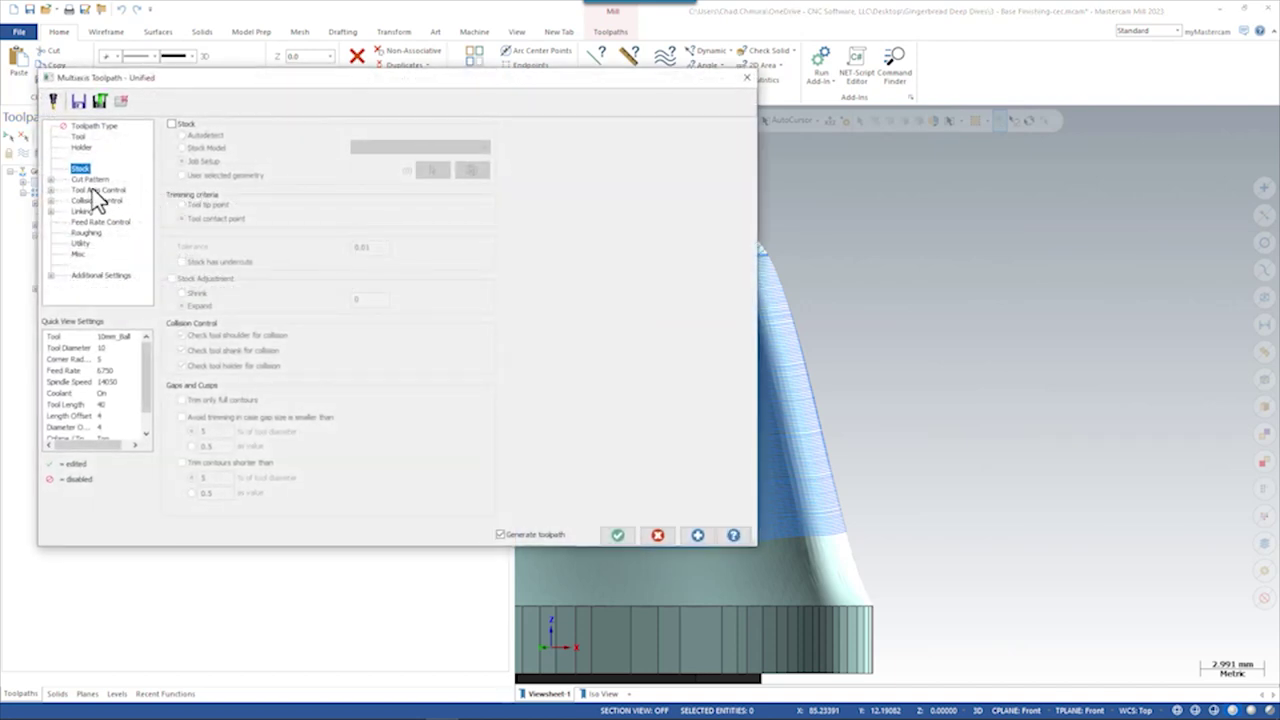
{"action": "left_click", "coordinate": [95, 190]}
{"action": "left_click", "coordinate": [50, 190]}
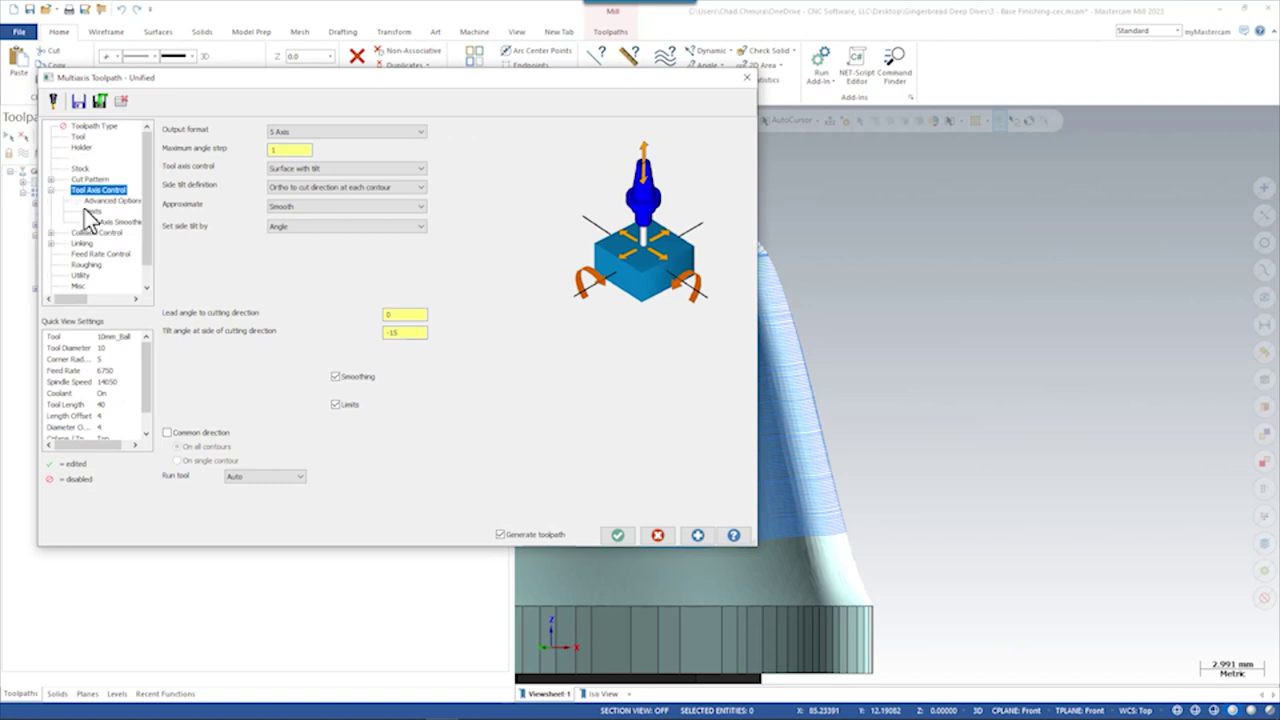
{"action": "left_click", "coordinate": [99, 221]}
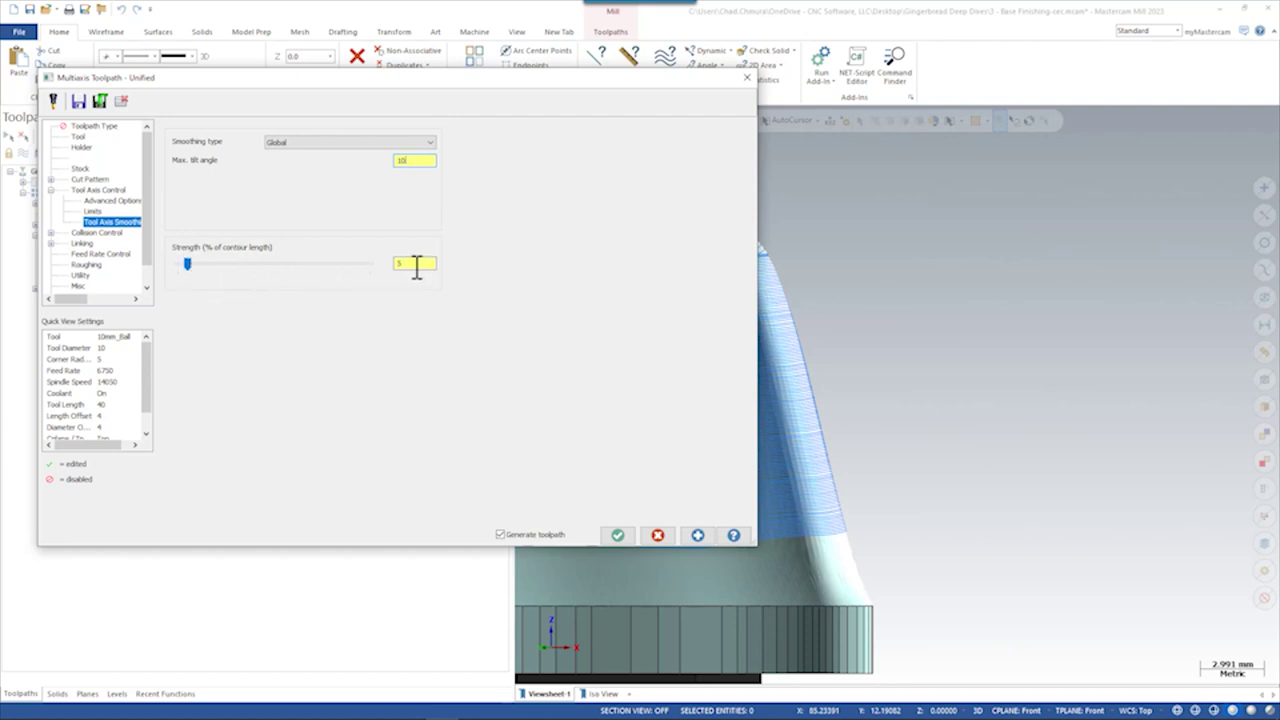
{"action": "left_click", "coordinate": [657, 536]}
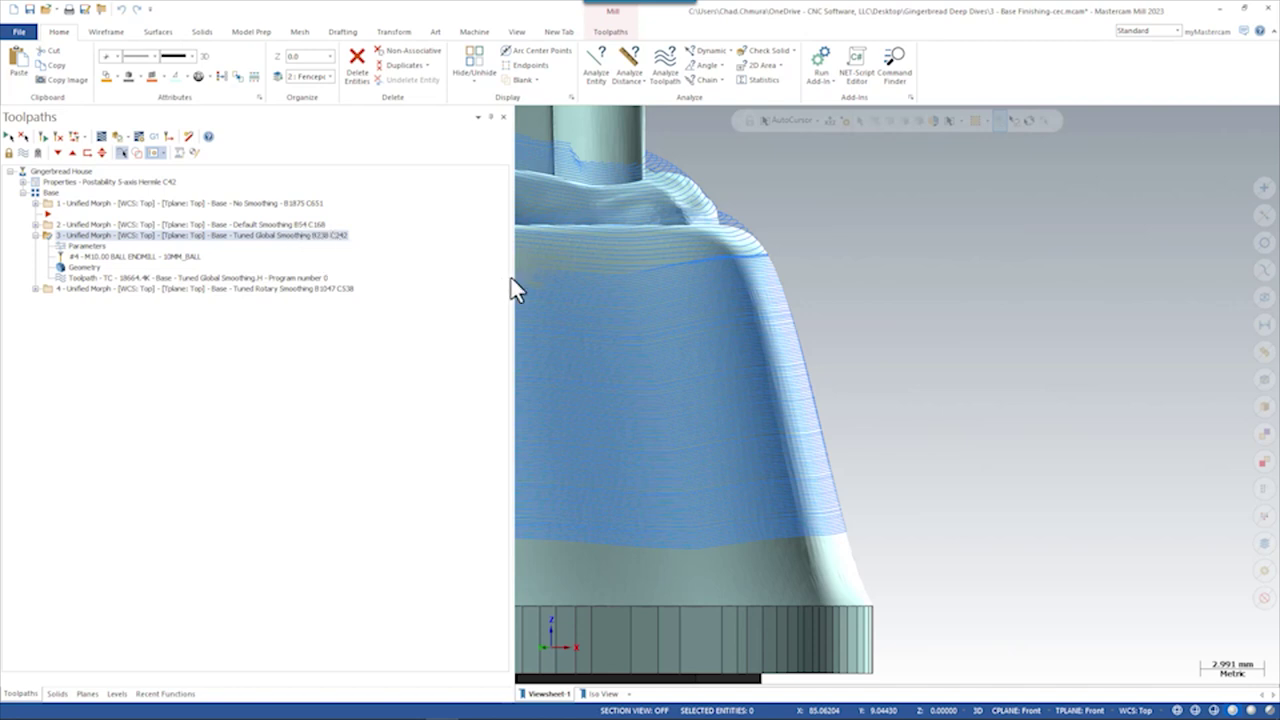
Step: Alternate between Default and Tuned Global Smoothing toolpaths, zoomed in on the side edge
{"action": "scroll", "coordinate": [820, 363], "scroll_direction": "up", "scroll_amount": 5}
{"action": "left_click", "coordinate": [285, 225]}
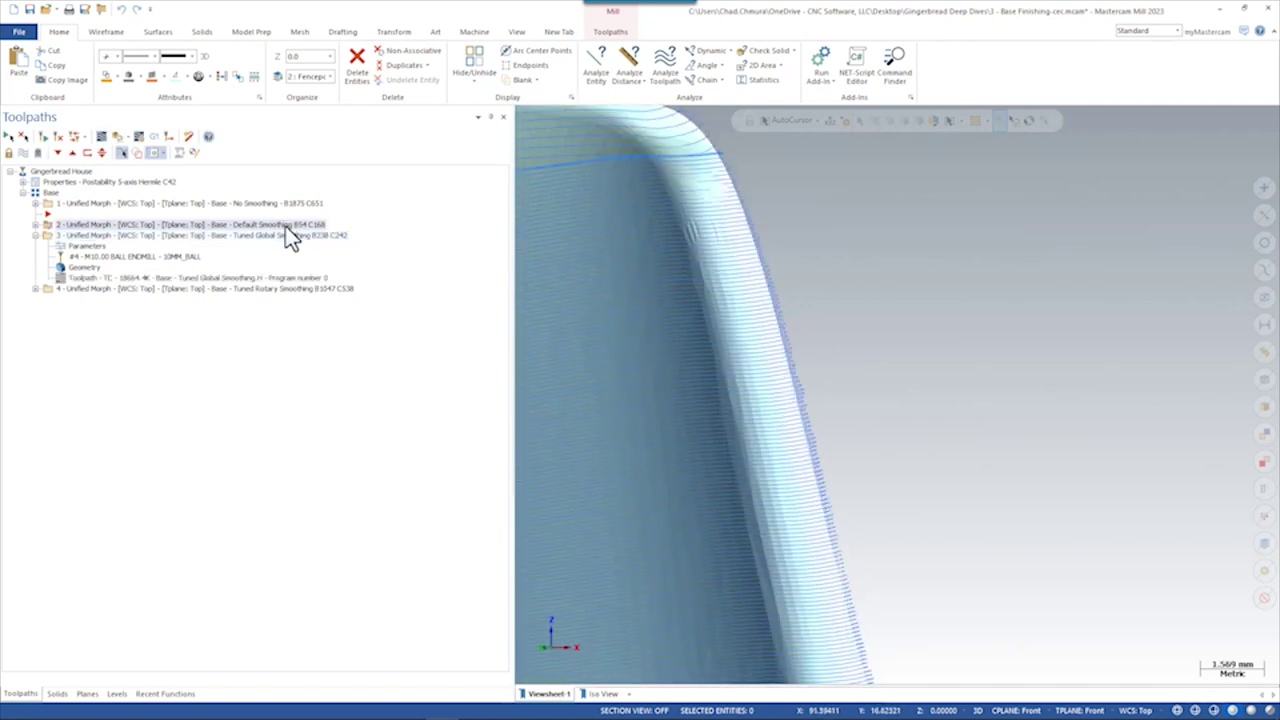
{"action": "left_click", "coordinate": [286, 235]}
{"action": "scroll", "coordinate": [765, 310], "scroll_direction": "down", "scroll_amount": 2}
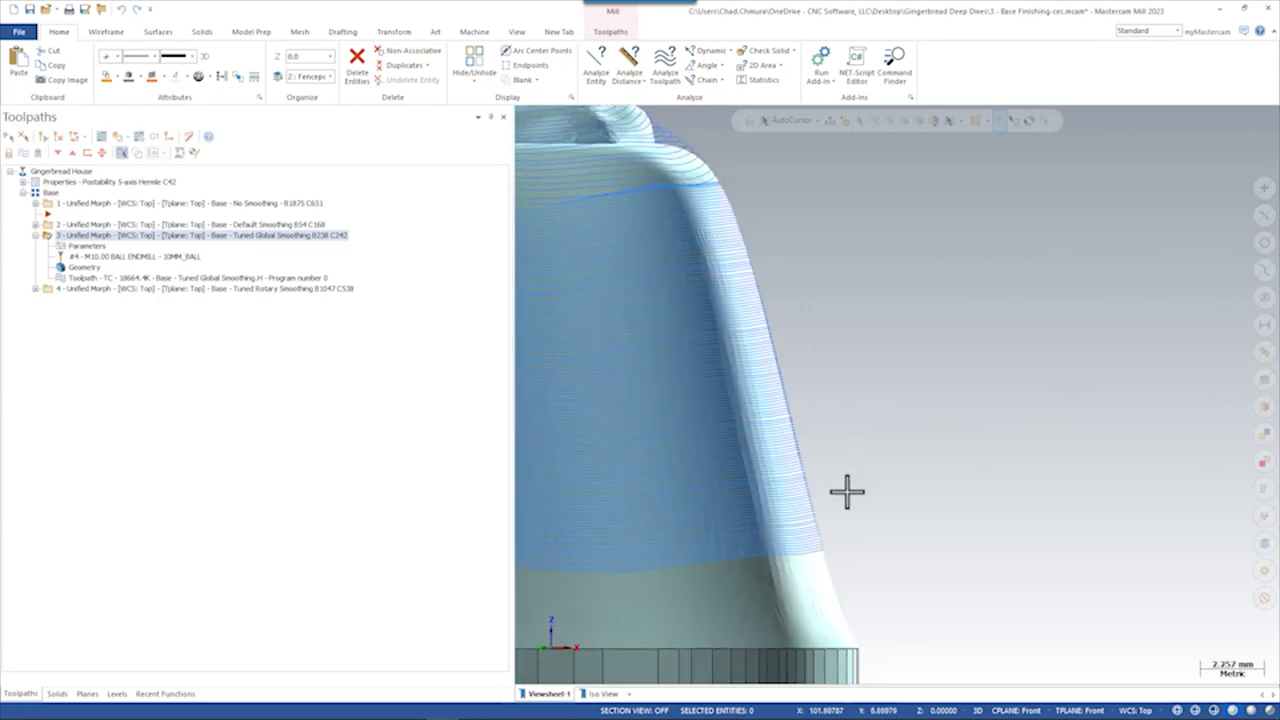
{"action": "scroll", "coordinate": [803, 440], "scroll_direction": "up", "scroll_amount": 2}
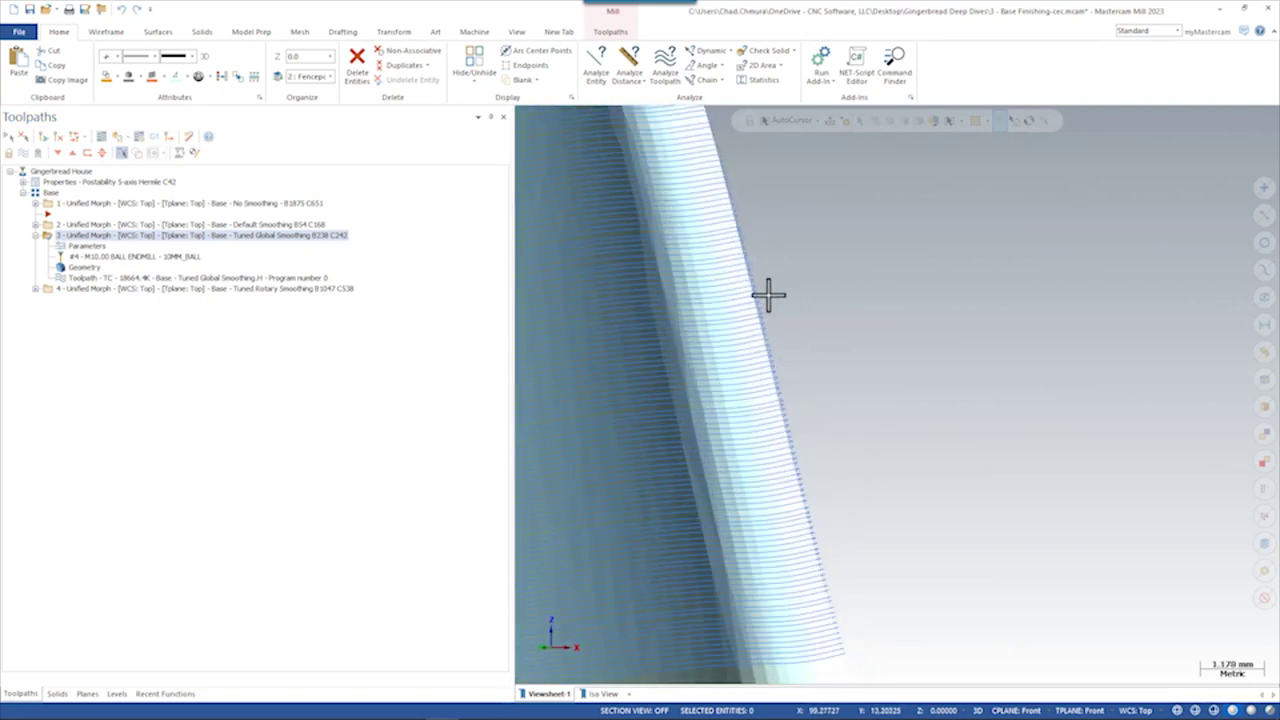
{"action": "scroll", "coordinate": [775, 303], "scroll_direction": "up", "scroll_amount": 3}
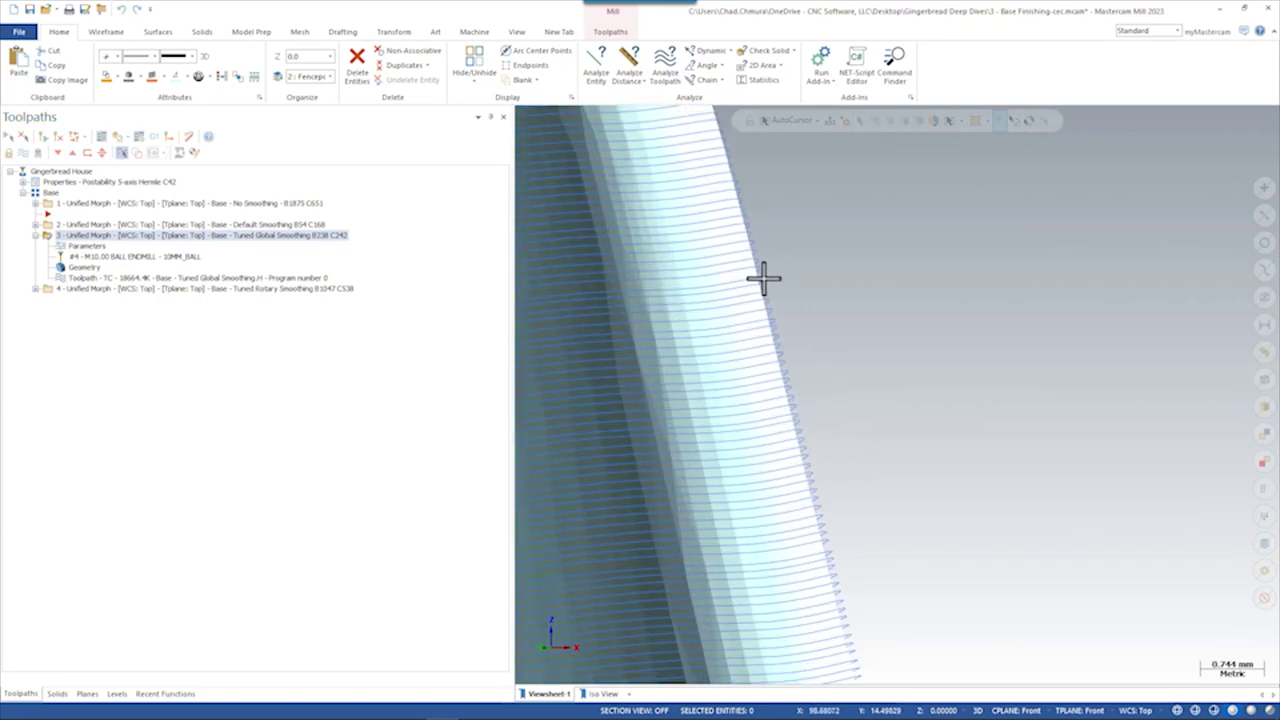
Step: Tilt the view along the toolpath edge and collapse operation 3's entries
{"action": "middle_click_drag", "start_coordinate": [766, 289], "coordinate": [797, 411]}
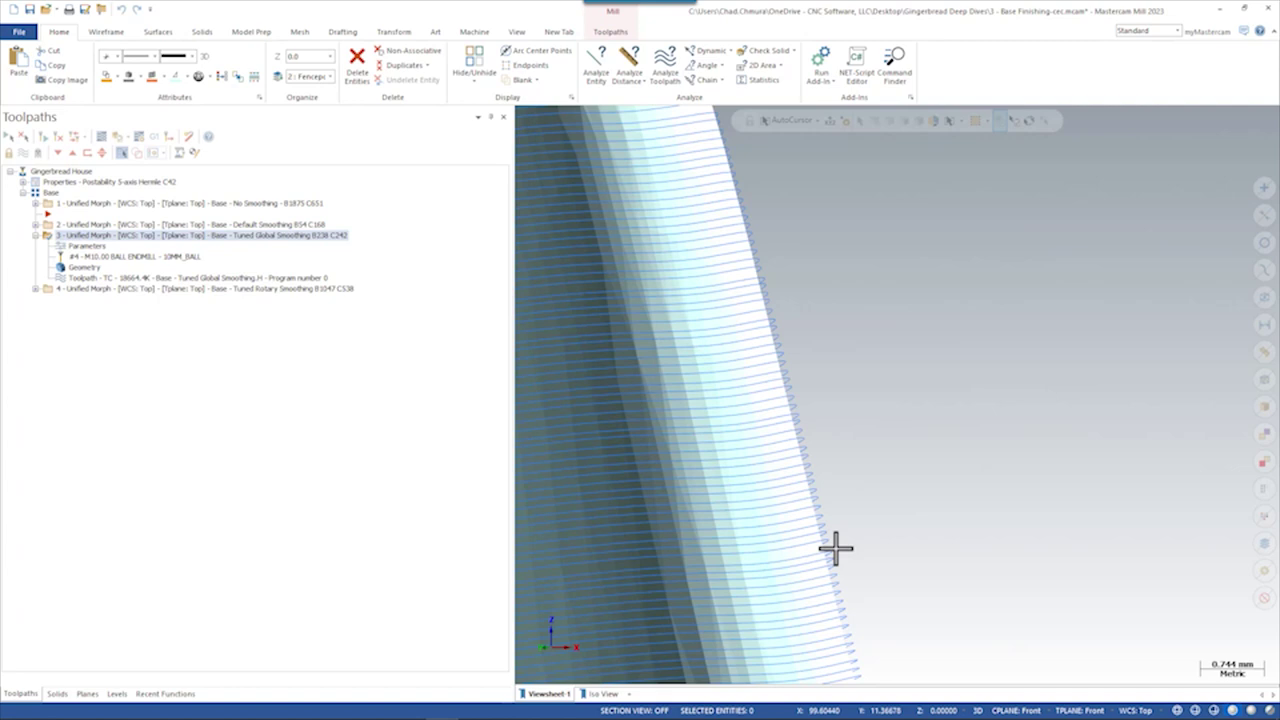
{"action": "scroll", "coordinate": [838, 548], "scroll_direction": "down", "scroll_amount": 4}
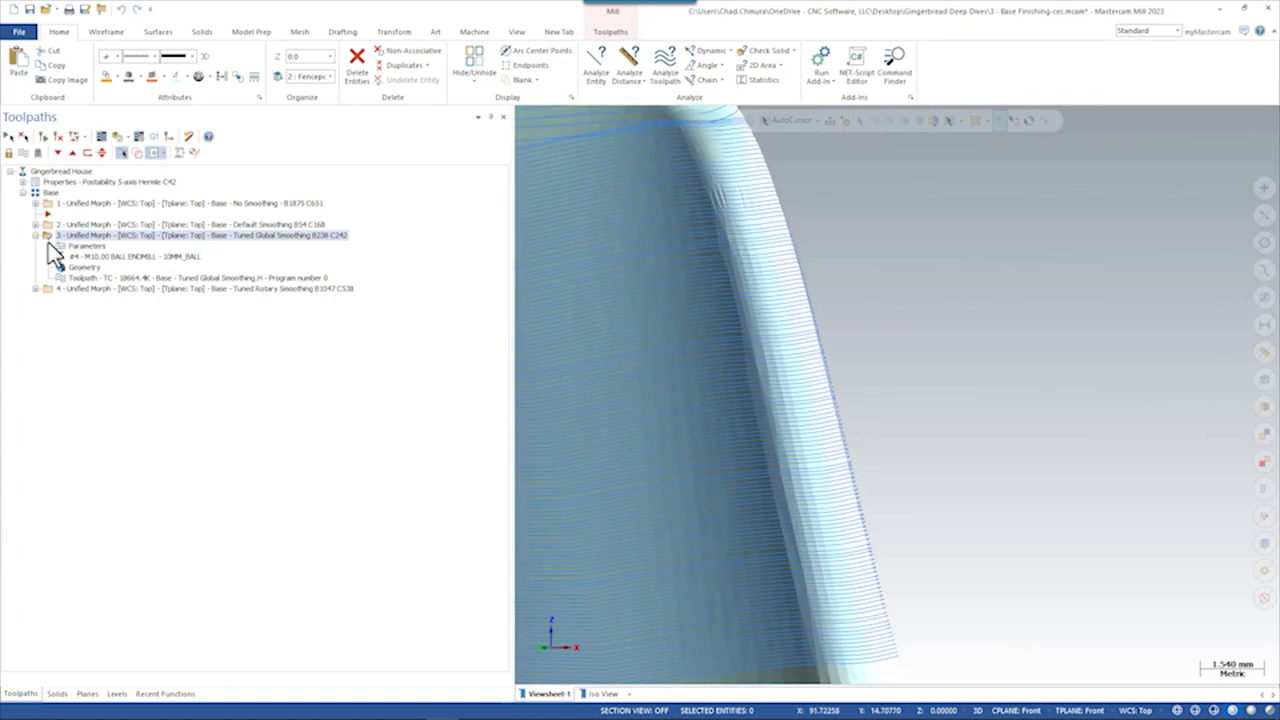
{"action": "left_click", "coordinate": [35, 236]}
{"action": "scroll", "coordinate": [883, 309], "scroll_direction": "down", "scroll_amount": 3}
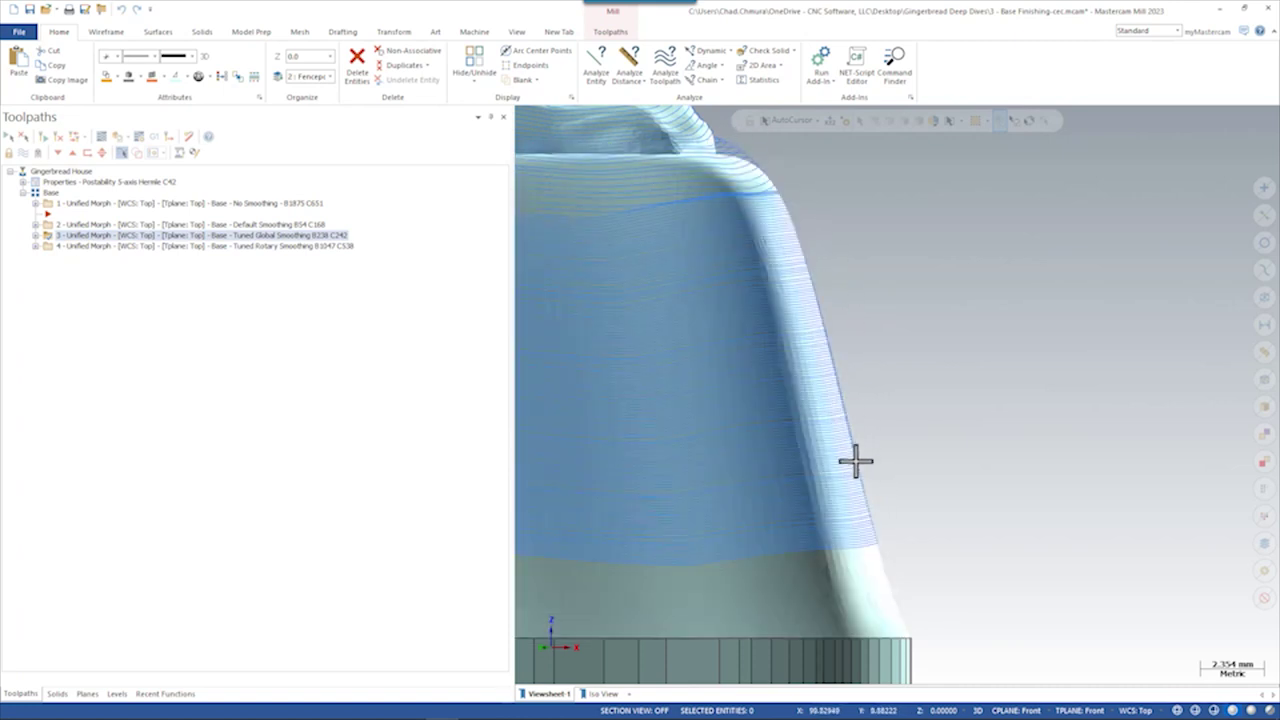
{"action": "scroll", "coordinate": [917, 580], "scroll_direction": "up", "scroll_amount": 1}
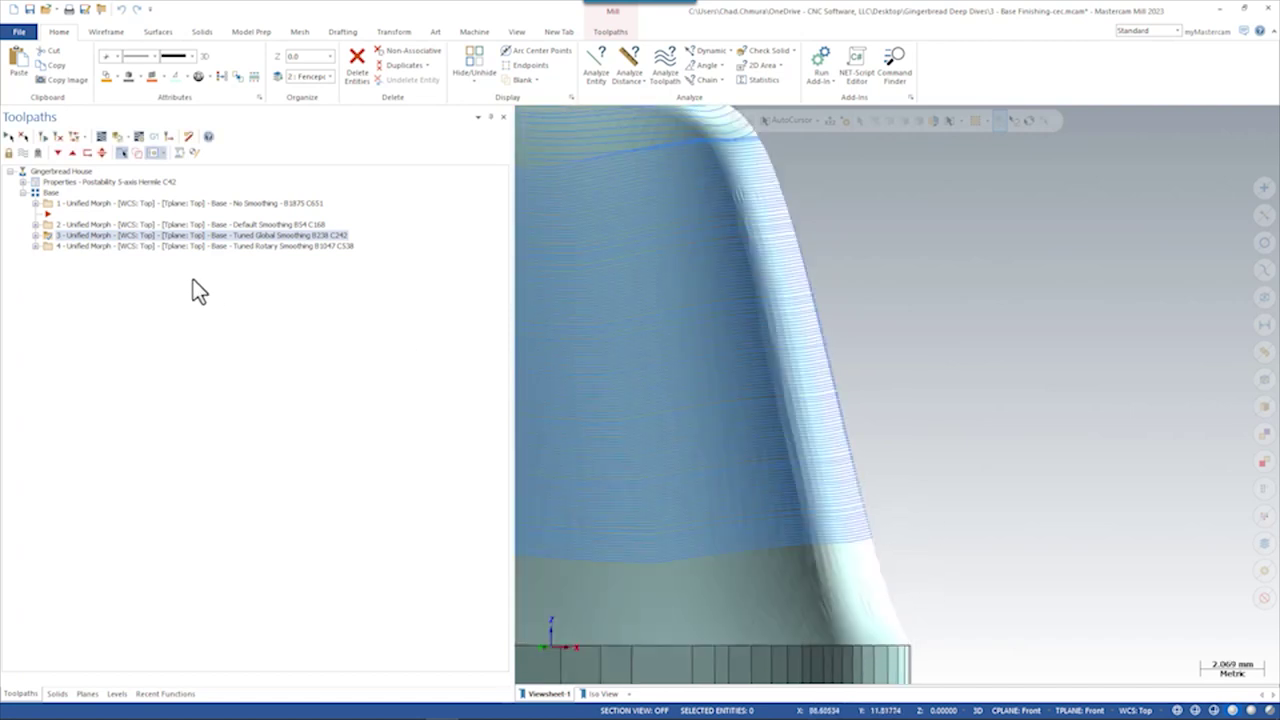
Step: Review operation 4's Z rotary axis, ±10 rotary tilt and 5% strength, then cancel
{"action": "left_click", "coordinate": [35, 246]}
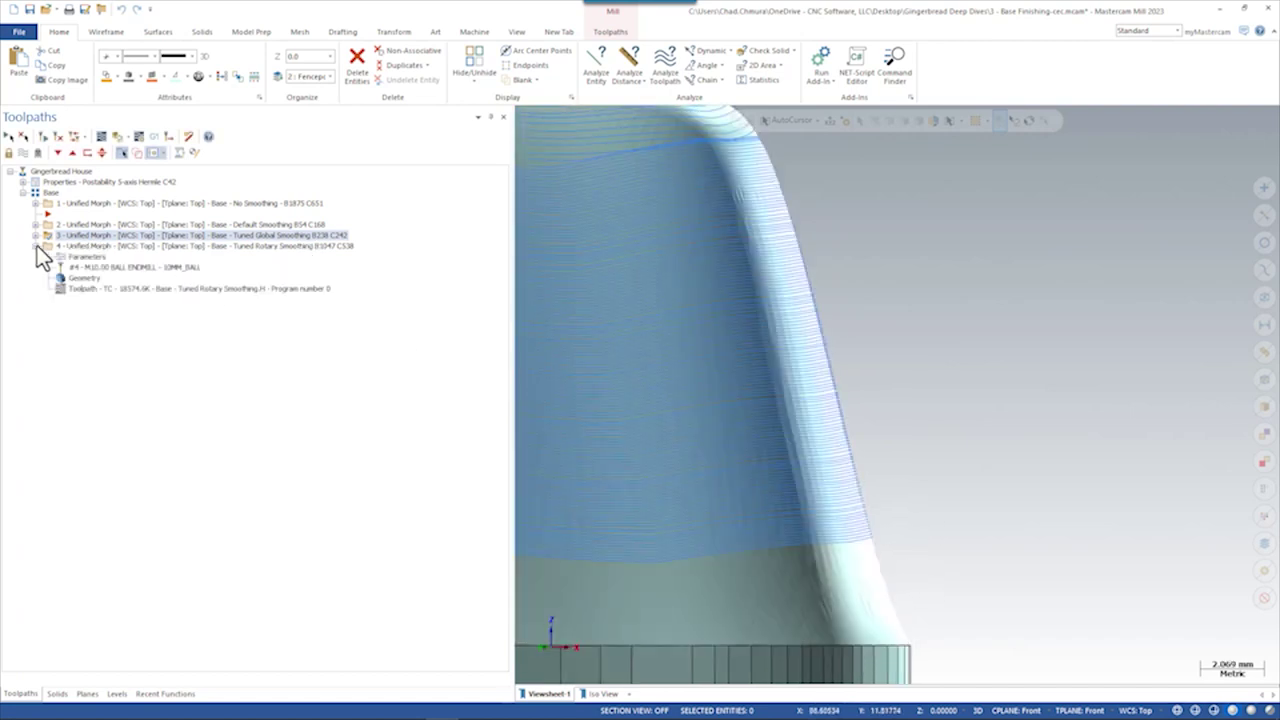
{"action": "left_click", "coordinate": [80, 256]}
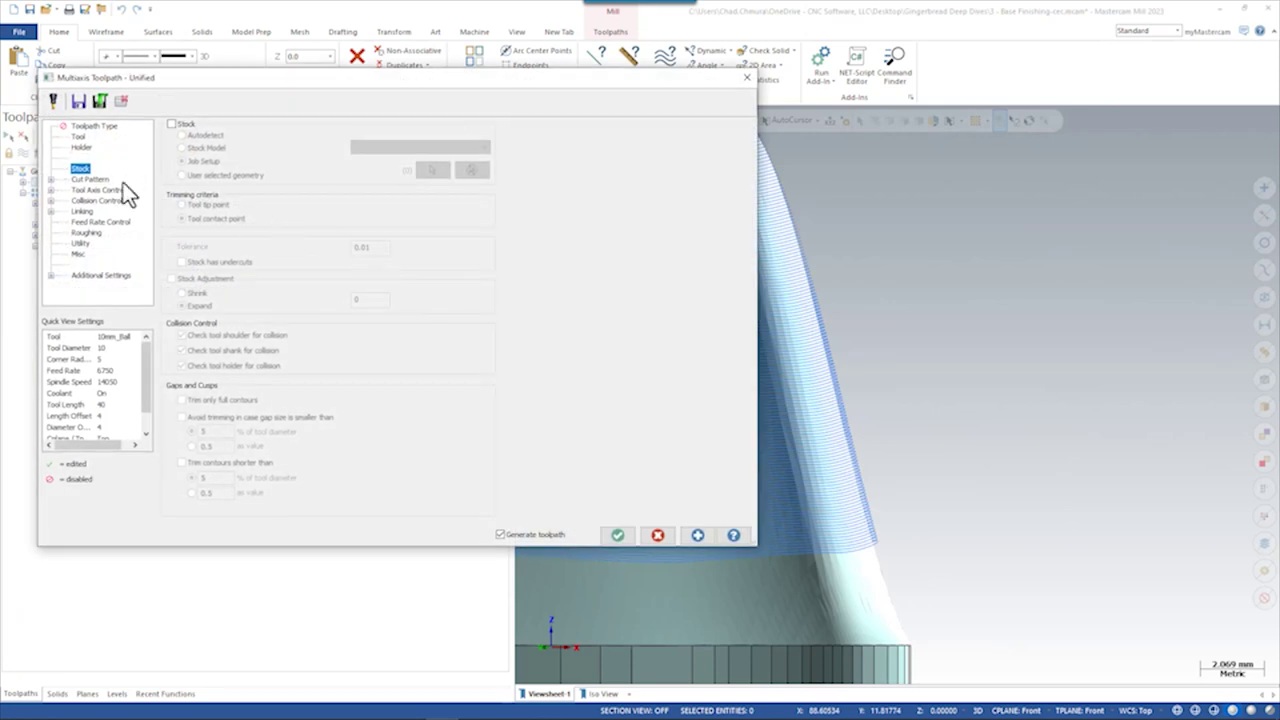
{"action": "left_click", "coordinate": [51, 190]}
{"action": "left_click", "coordinate": [100, 222]}
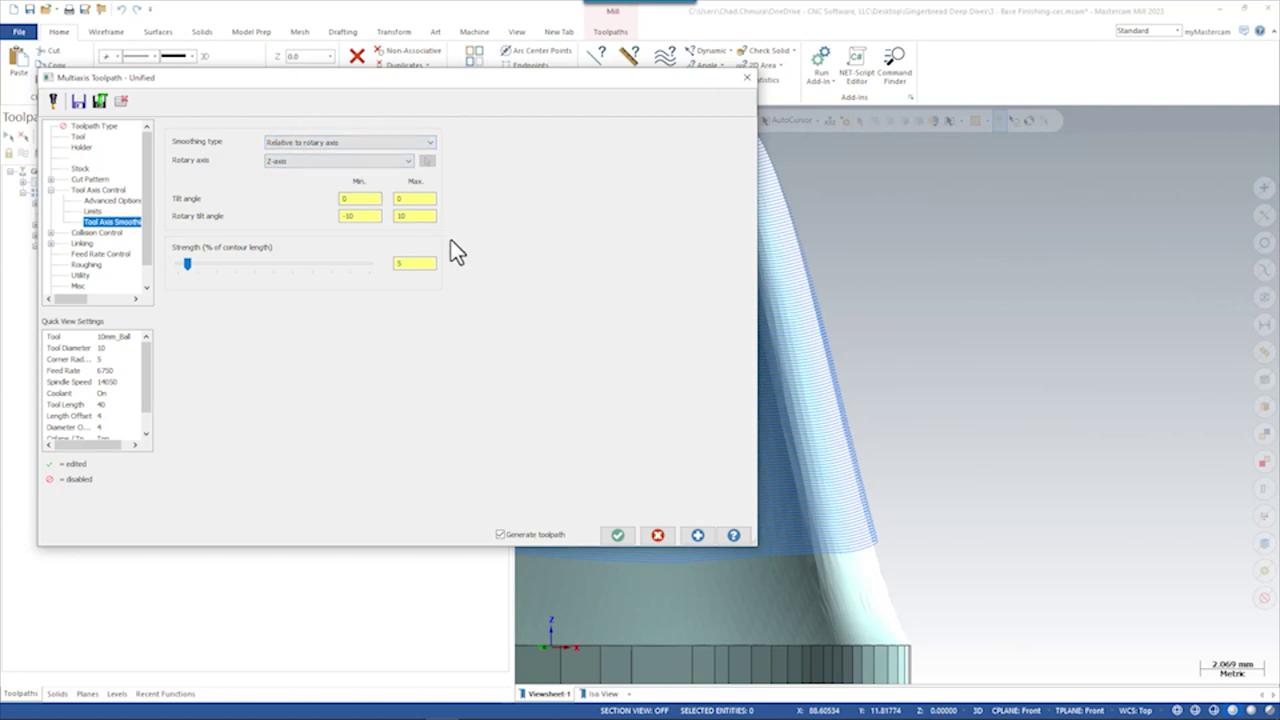
{"action": "double_click", "coordinate": [352, 198]}
{"action": "left_click", "coordinate": [658, 537]}
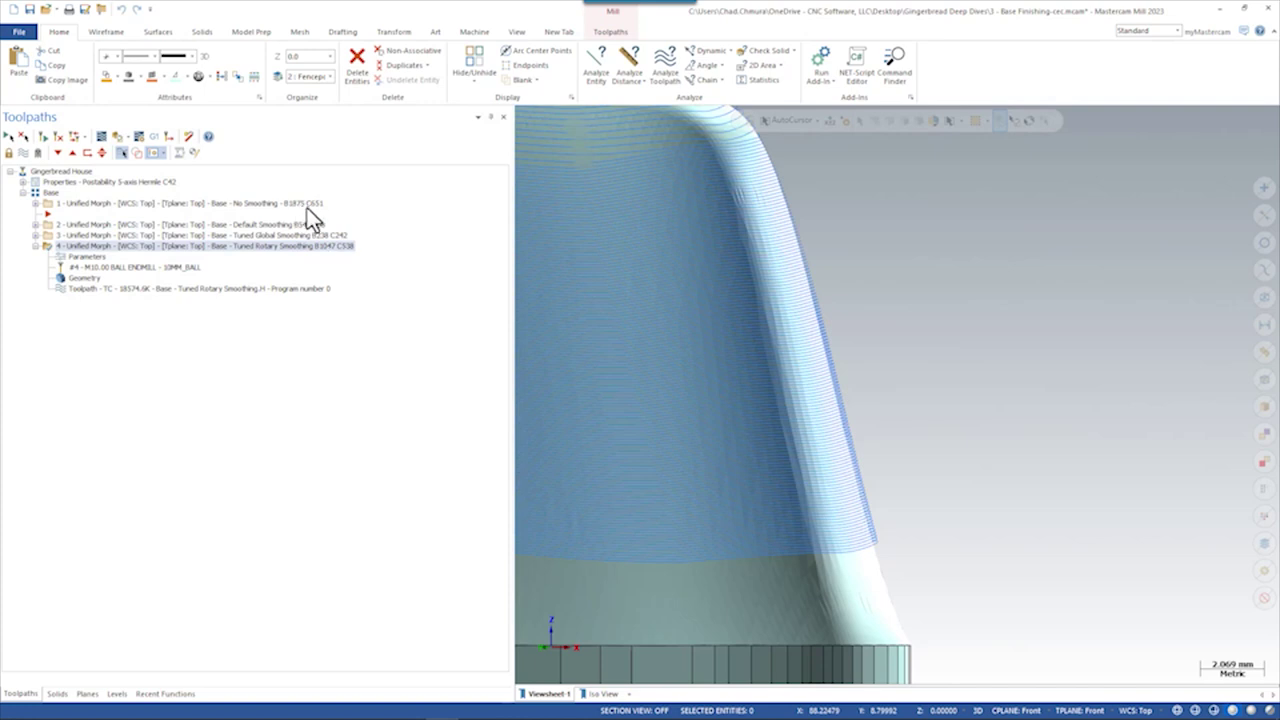
{"action": "left_click", "coordinate": [310, 235]}
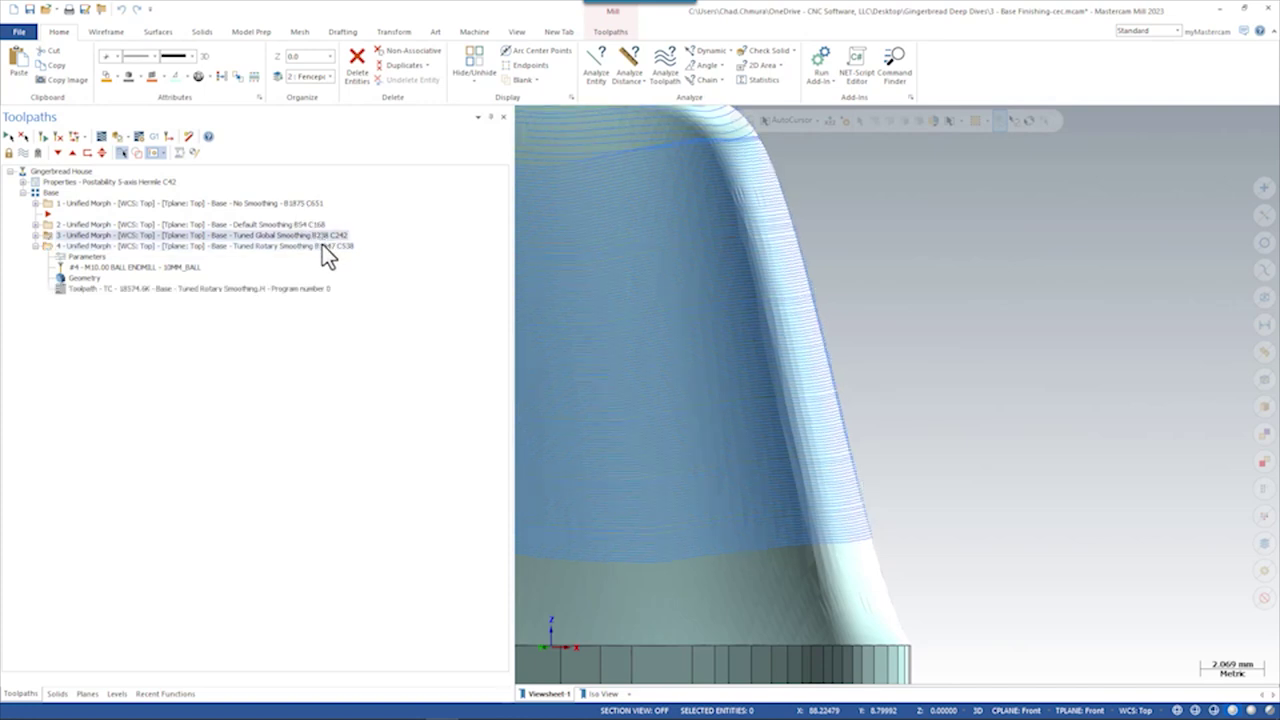
{"action": "left_click", "coordinate": [322, 245]}
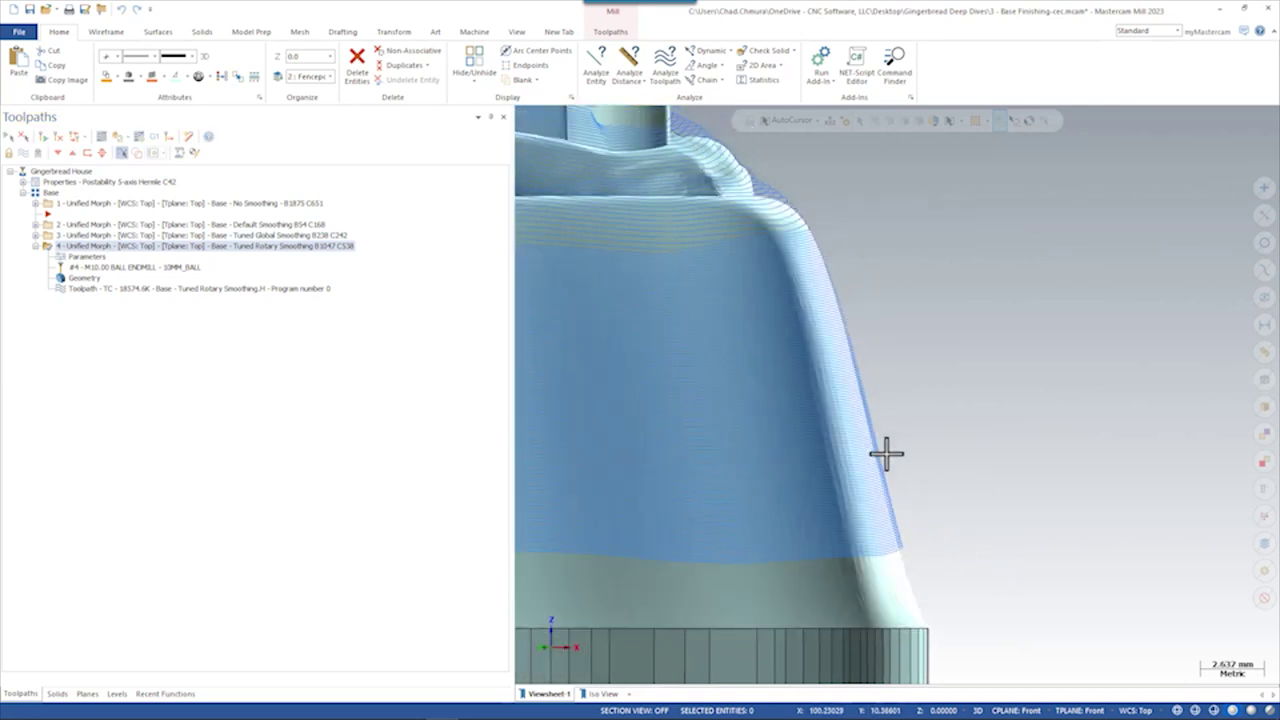
{"action": "scroll", "coordinate": [900, 457], "scroll_direction": "up", "scroll_amount": 5}
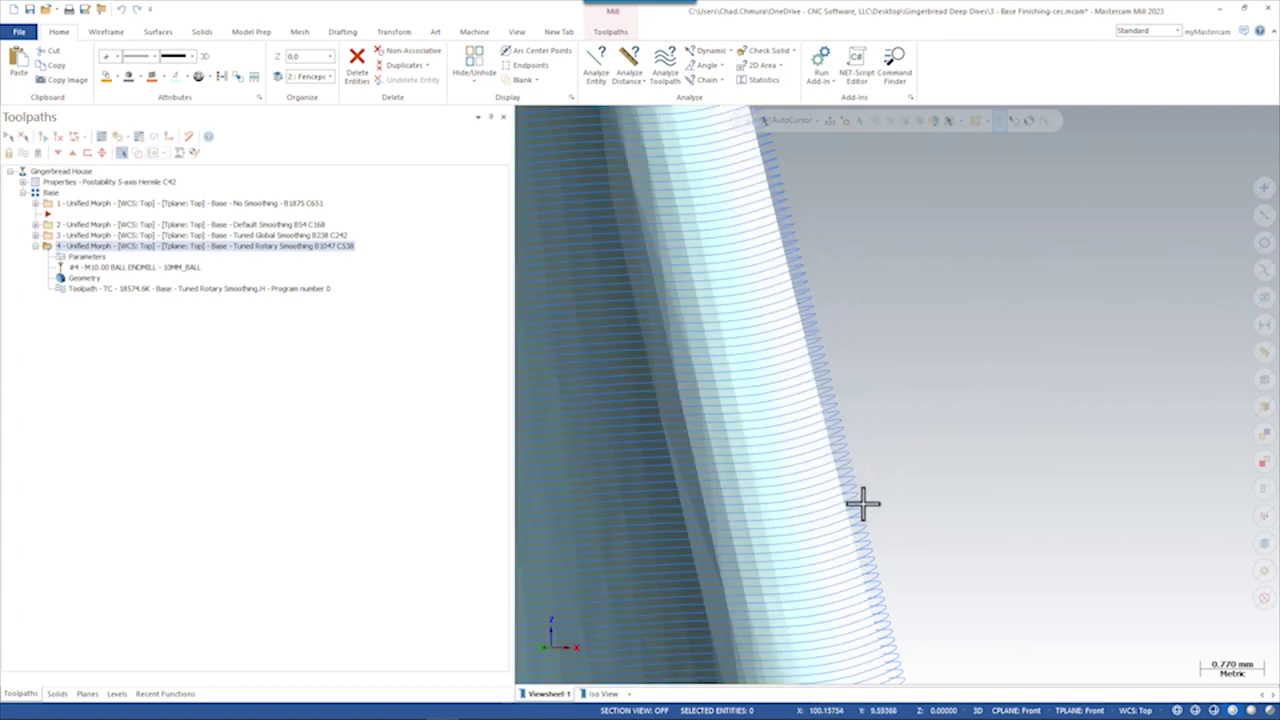
{"action": "scroll", "coordinate": [838, 365], "scroll_direction": "down", "scroll_amount": 2}
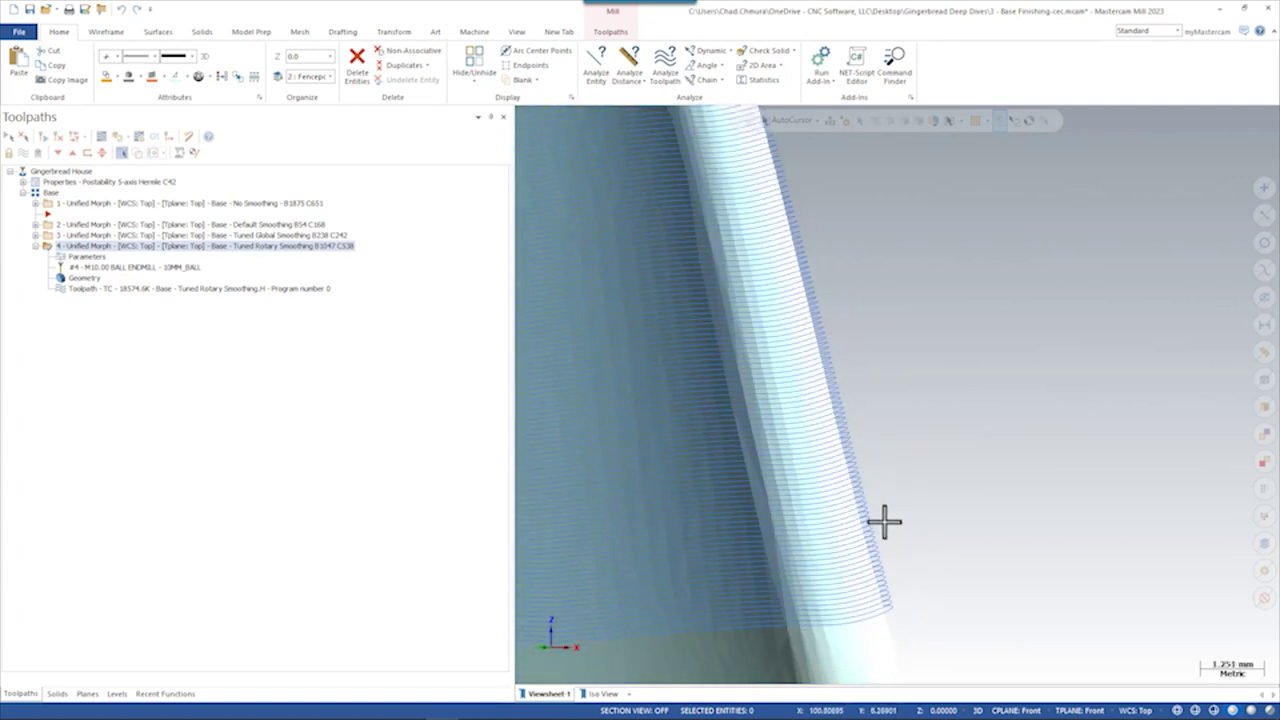
{"action": "left_click", "coordinate": [287, 235]}
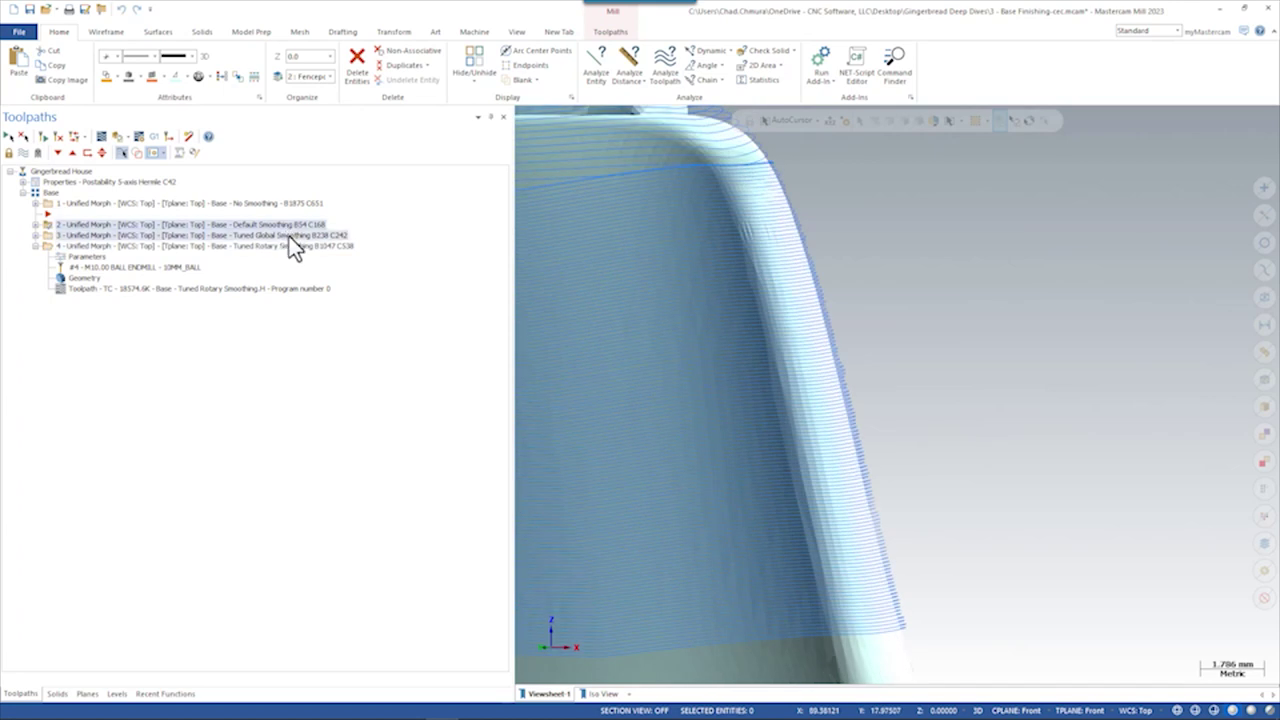
{"action": "left_click", "coordinate": [291, 205]}
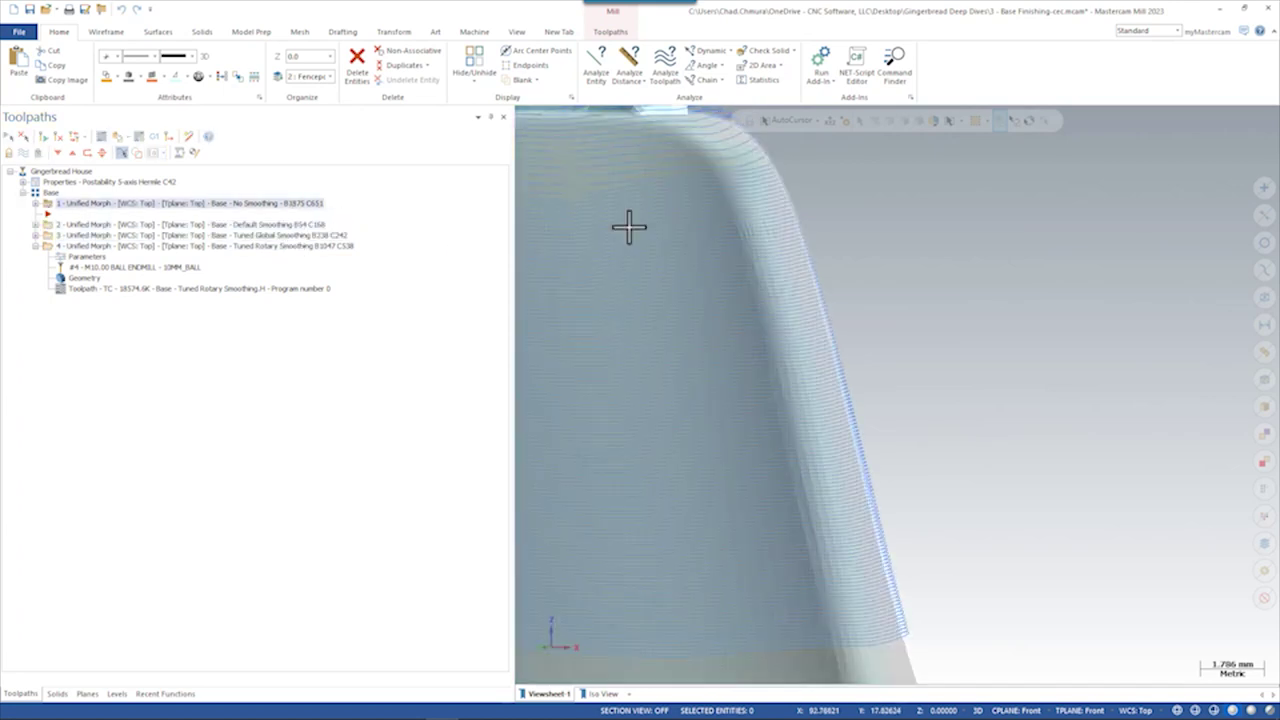